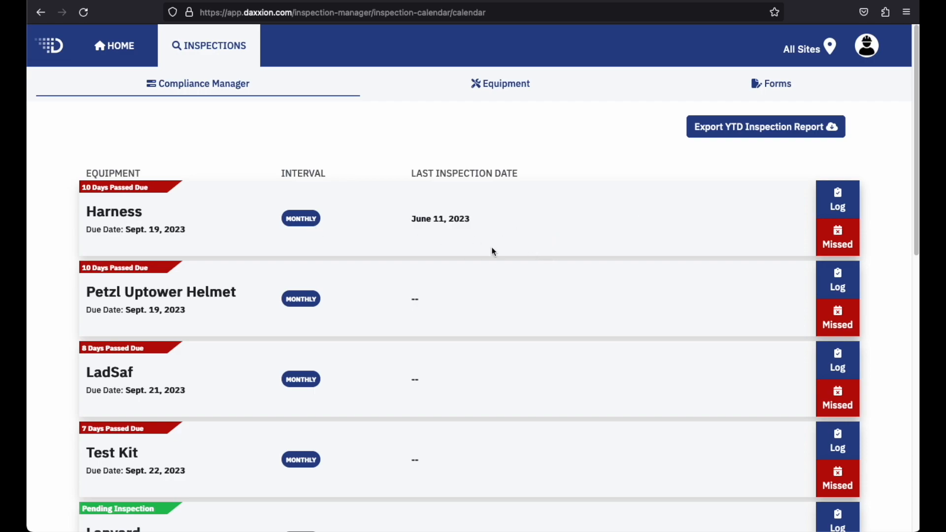
# Step: Examine the past-due and pending entries across the compliance list, including equipment names and upcoming due dates
pyautogui.scroll(-5, 457, 239)
pyautogui.scroll(-3, 458, 240)
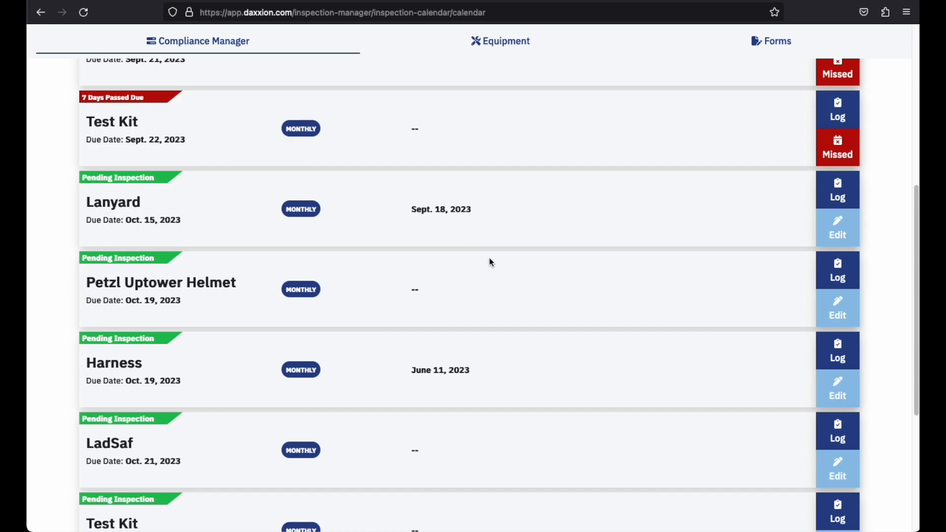
pyautogui.scroll(4, 495, 256)
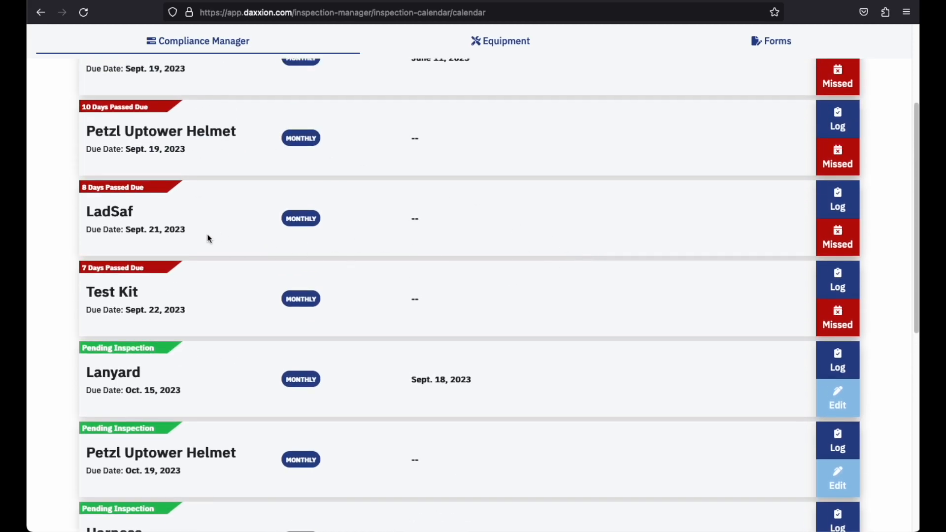
pyautogui.scroll(-9, 413, 276)
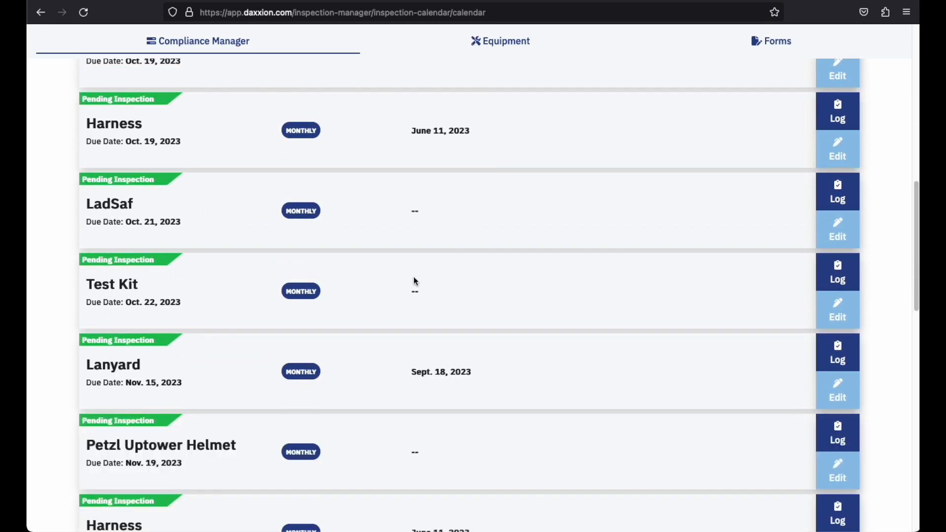
pyautogui.scroll(-20, 416, 281)
pyautogui.scroll(-8, 411, 281)
pyautogui.moveTo(154, 364); pyautogui.dragTo(44, 365)
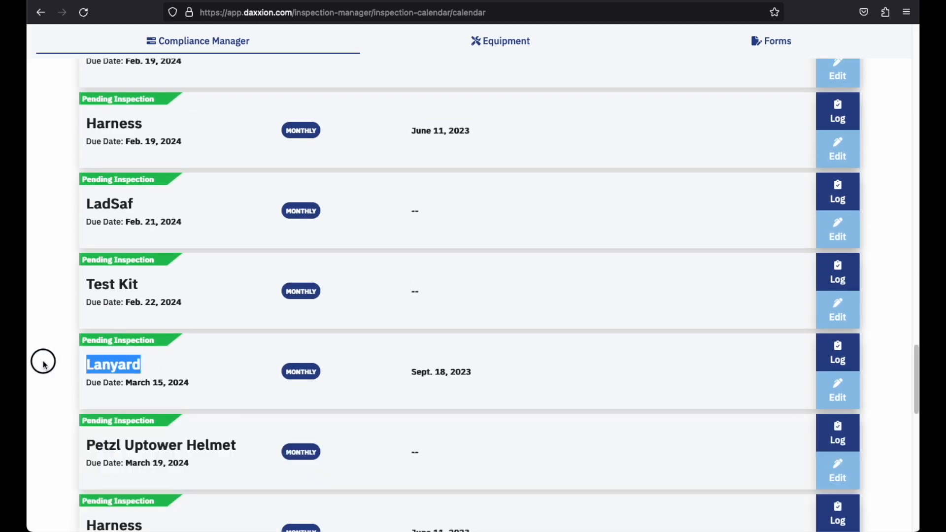
pyautogui.scroll(-10, 358, 364)
pyautogui.moveTo(158, 297); pyautogui.dragTo(77, 289)
pyautogui.scroll(-6, 217, 296)
pyautogui.moveTo(169, 409); pyautogui.dragTo(69, 409)
pyautogui.scroll(15, 537, 315)
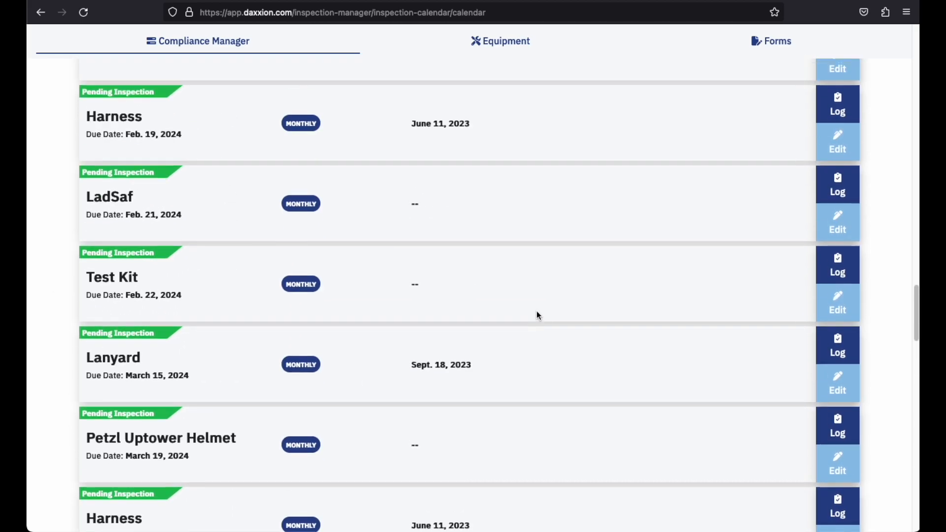
pyautogui.scroll(20, 537, 313)
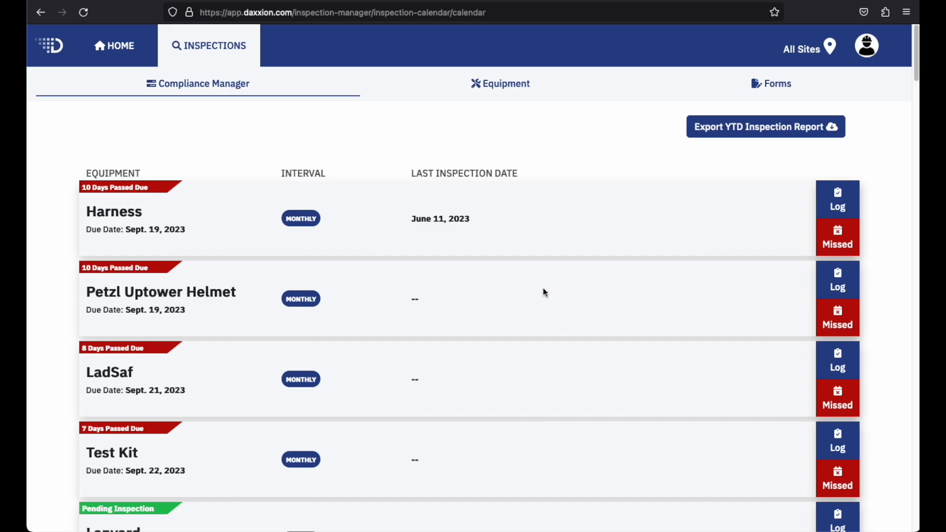
pyautogui.scroll(-5, 405, 259)
pyautogui.scroll(5, 407, 260)
# Step: Check the overdue flag on the Harness inspection due Sept. 19, 2023, and preview its missed-inspection form
pyautogui.moveTo(149, 187); pyautogui.dragTo(115, 190)
pyautogui.click(651, 234)
pyautogui.click(838, 238)
pyautogui.click(838, 239)
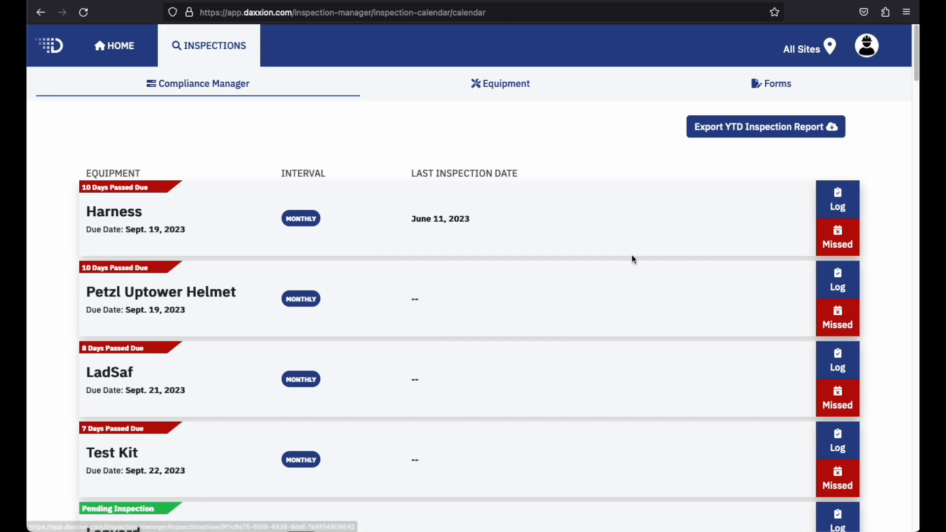
# Step: Review the fields of the new inspection form for the overdue Harness and return to the compliance list
pyautogui.click(838, 193)
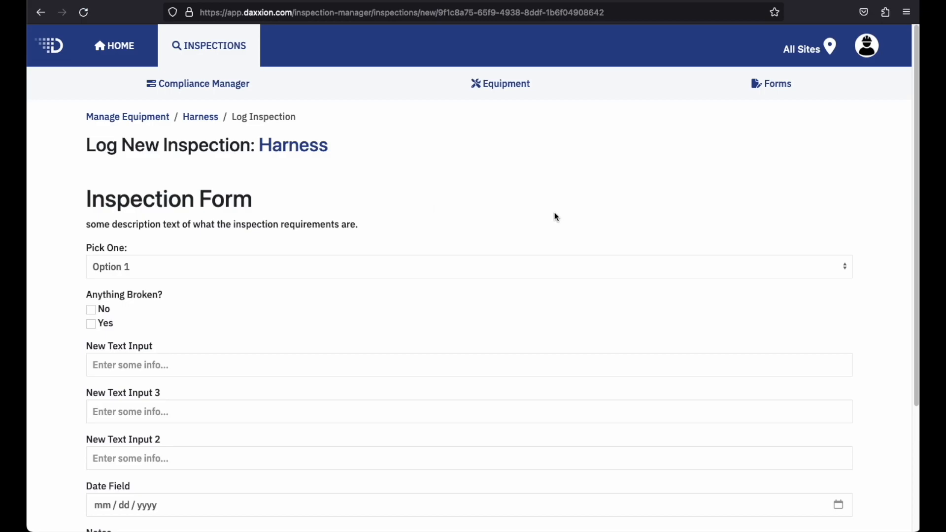
pyautogui.scroll(-5, 555, 217)
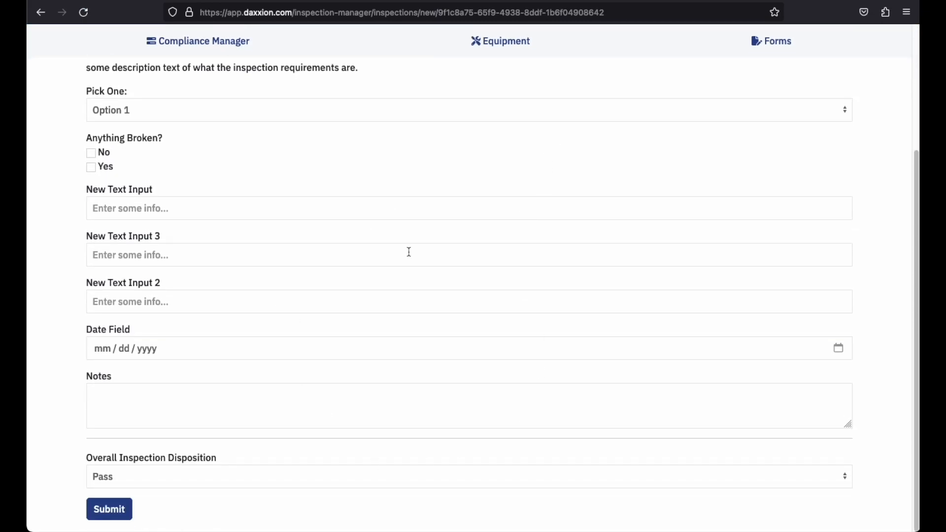
pyautogui.scroll(3, 410, 252)
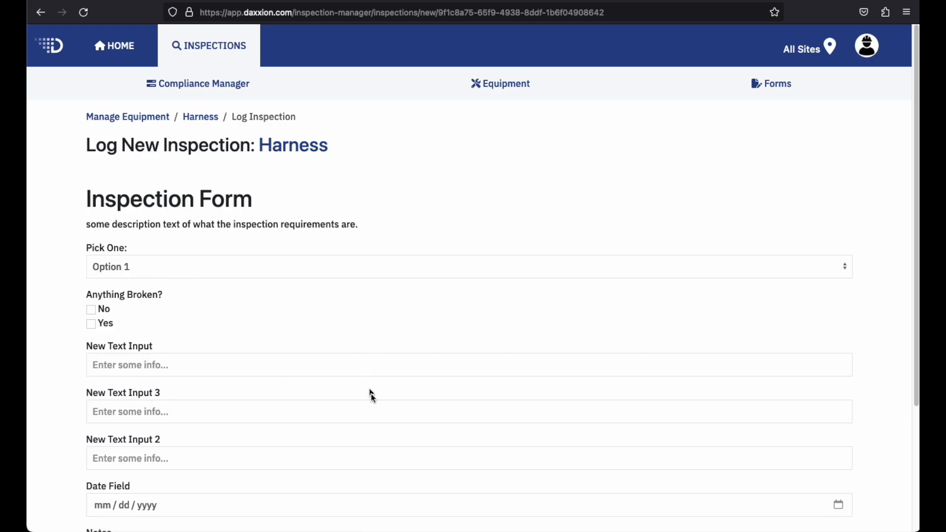
pyautogui.scroll(-3, 365, 359)
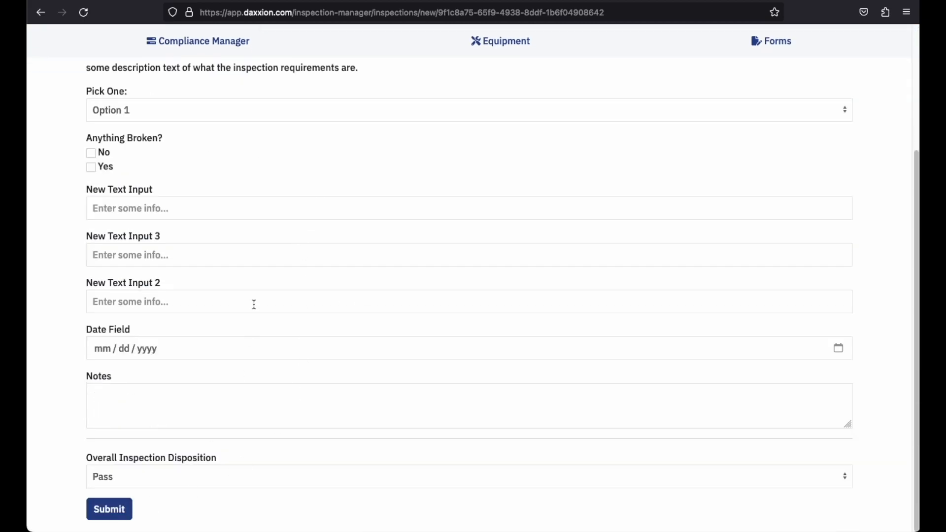
pyautogui.scroll(3, 254, 301)
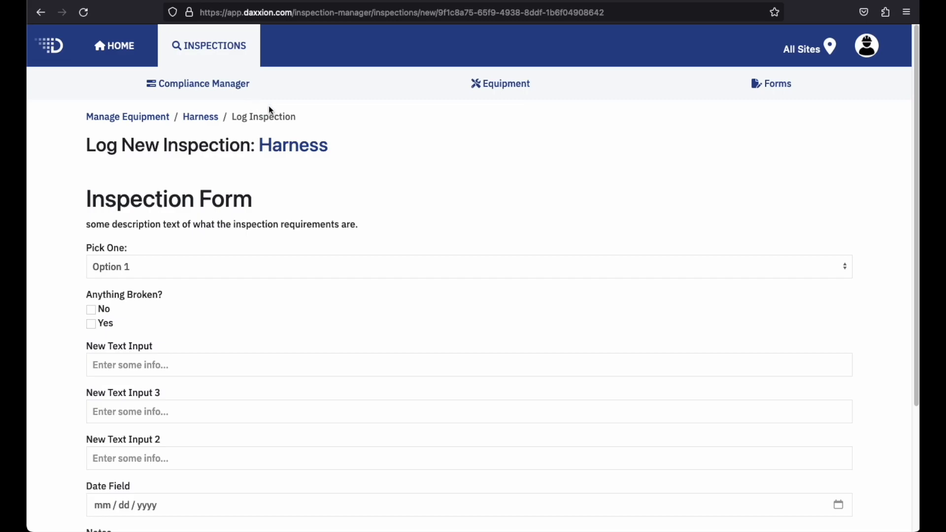
pyautogui.click(201, 90)
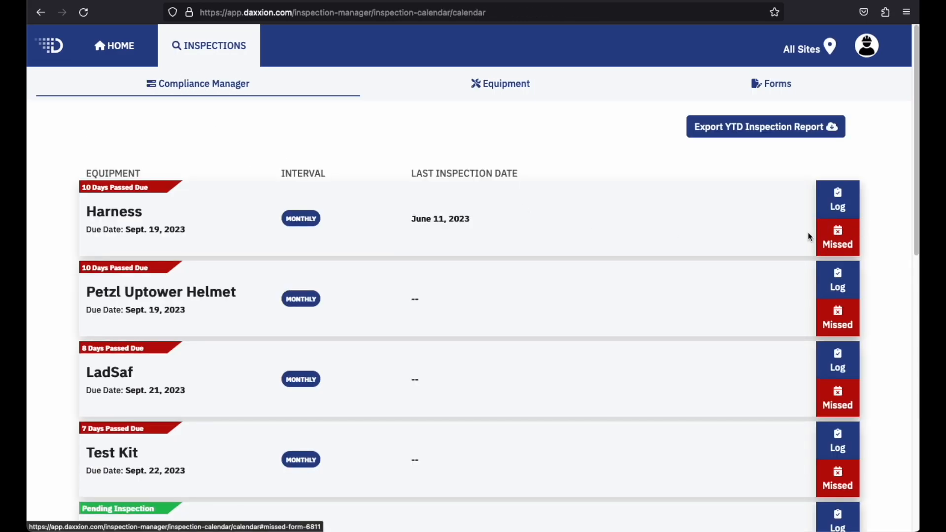
# Step: Mark the overdue Harness inspection as missed, applying the update to This Inspection only
pyautogui.click(839, 237)
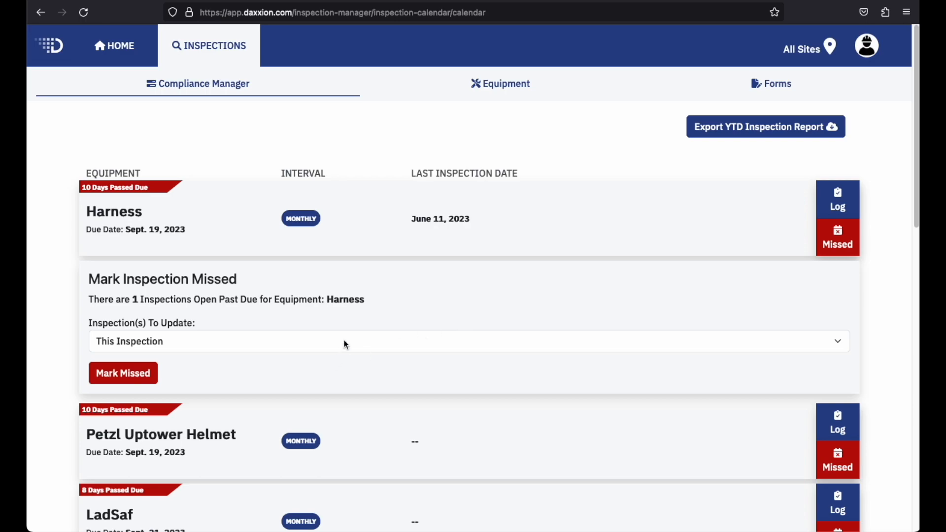
pyautogui.doubleClick(135, 299)
pyautogui.moveTo(371, 299); pyautogui.dragTo(327, 300)
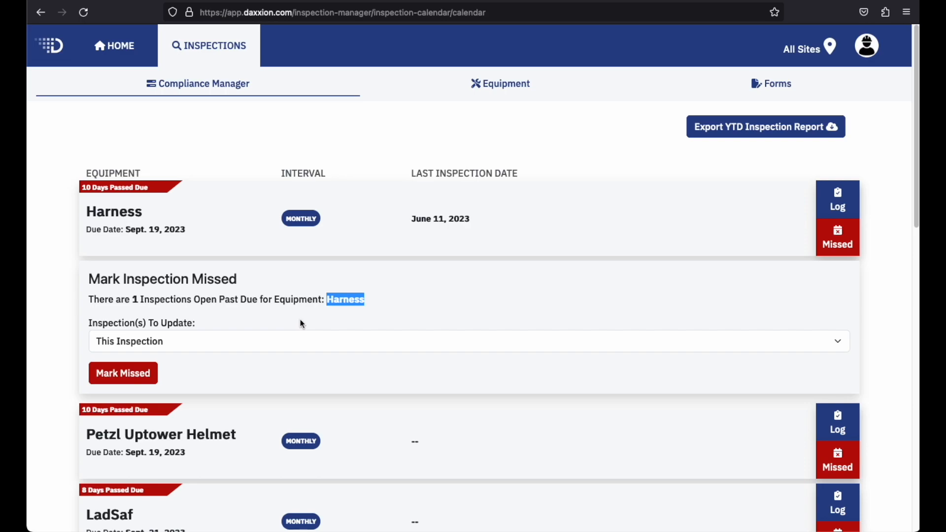
pyautogui.click(340, 316)
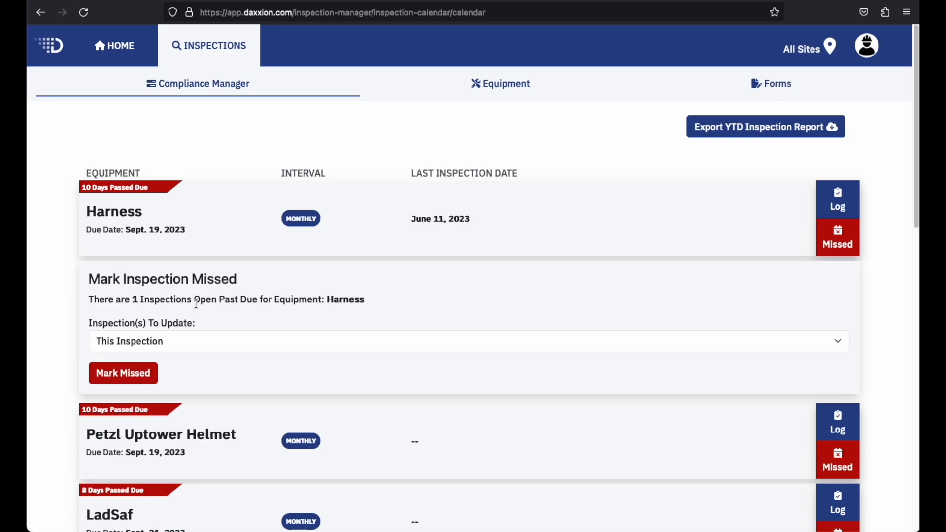
pyautogui.doubleClick(134, 300)
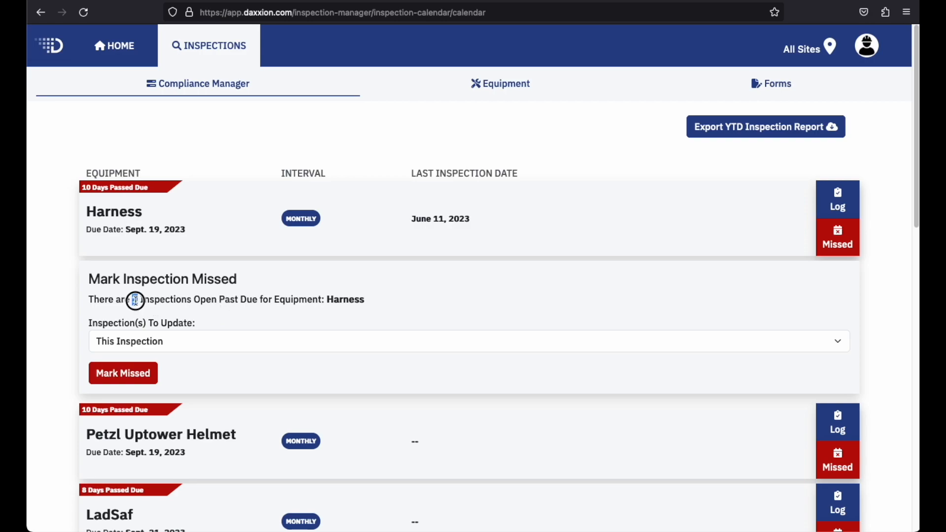
pyautogui.doubleClick(357, 301)
pyautogui.doubleClick(137, 301)
pyautogui.click(307, 342)
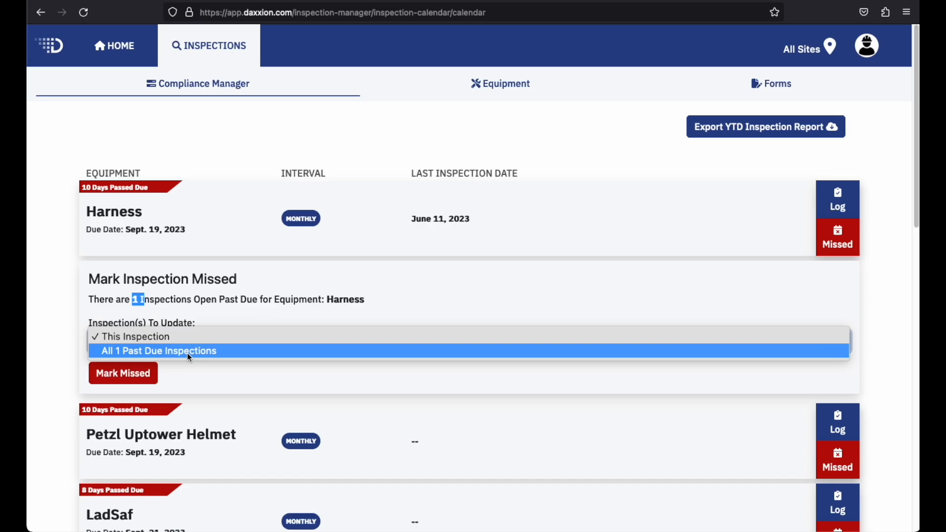
pyautogui.click(209, 383)
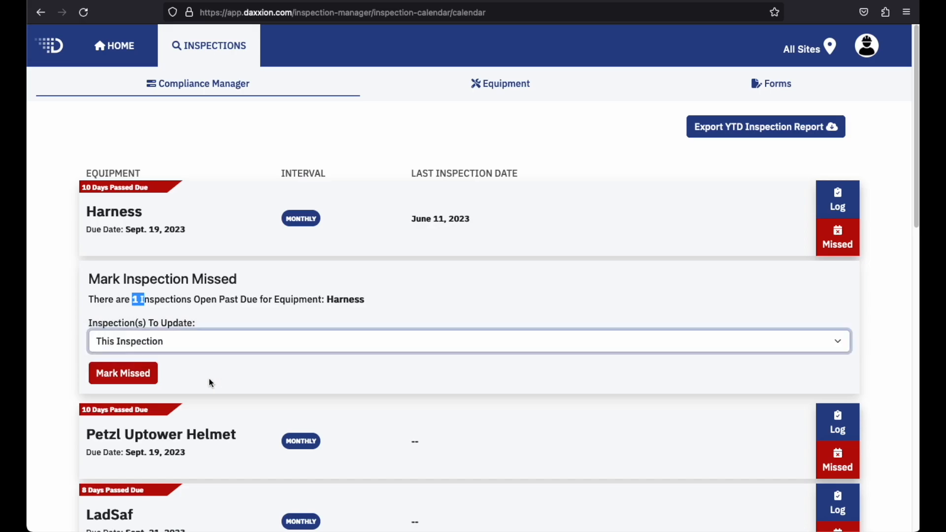
pyautogui.click(148, 376)
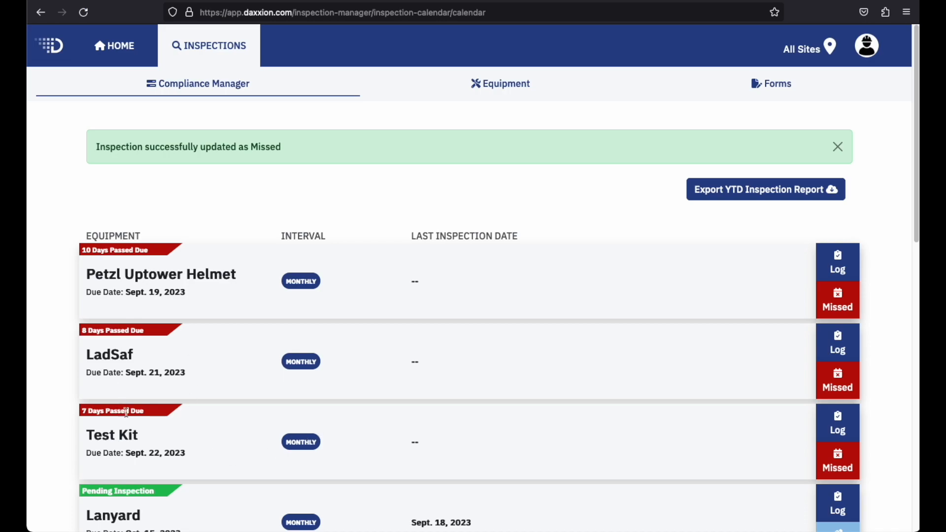
# Step: Mark the overdue Petzl Uptower Helmet inspection as missed using the All 1 Past Due Inspections option
pyautogui.click(840, 303)
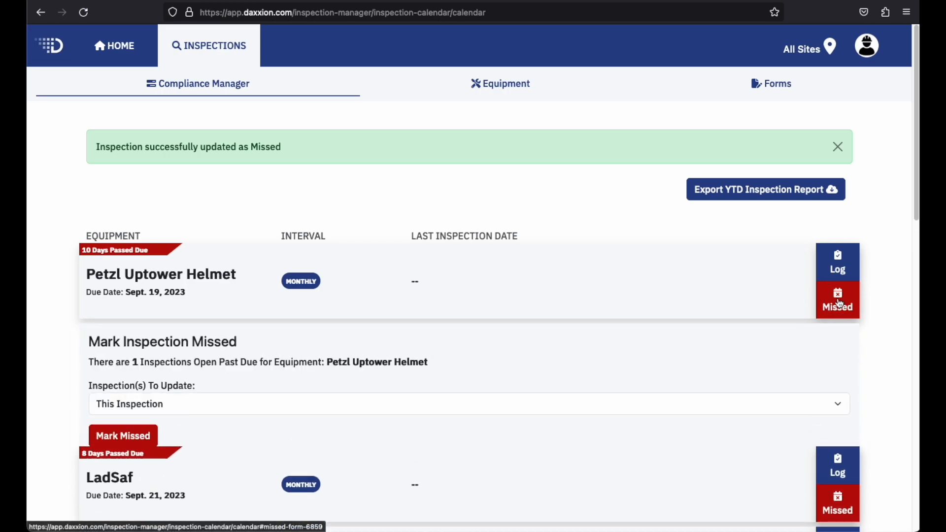
pyautogui.click(331, 409)
pyautogui.click(249, 418)
pyautogui.click(118, 439)
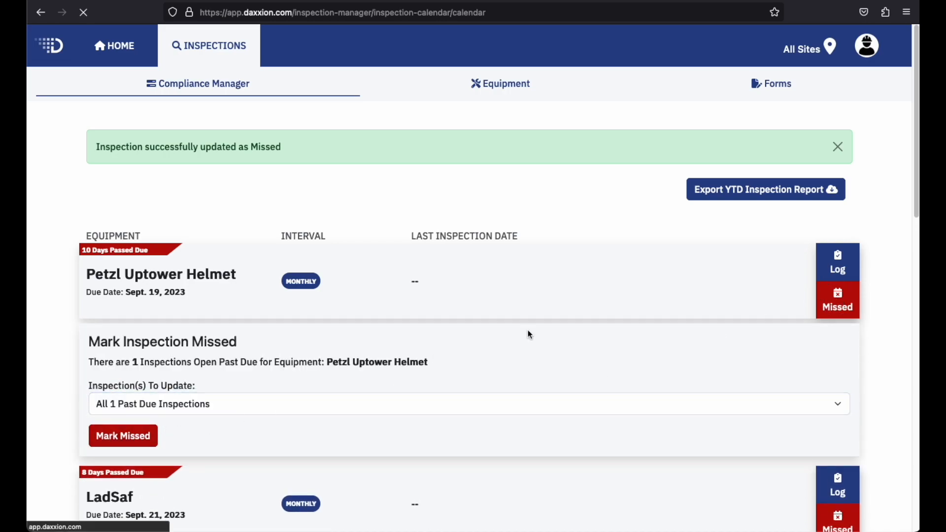
# Step: Mark the overdue Test Kit inspection as missed, applying the update to all its past due inspections
pyautogui.click(844, 395)
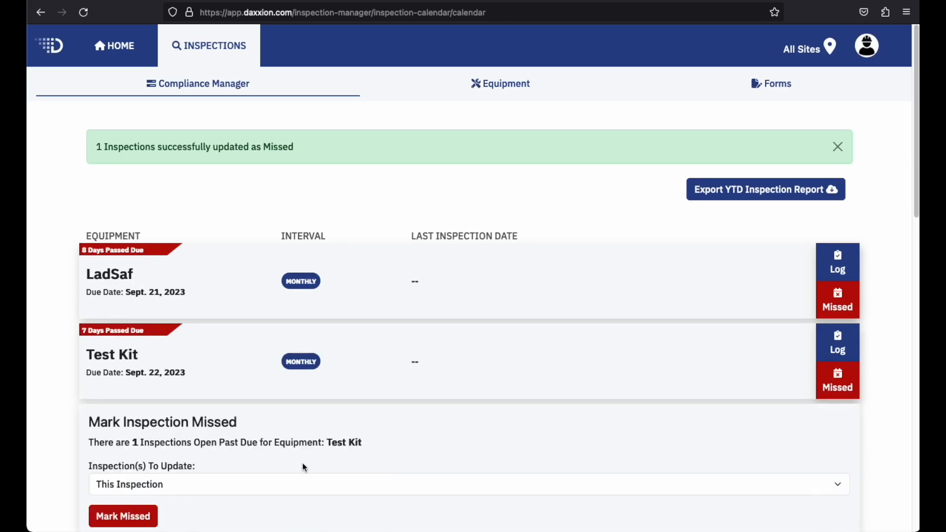
pyautogui.click(266, 479)
pyautogui.click(222, 494)
pyautogui.click(129, 515)
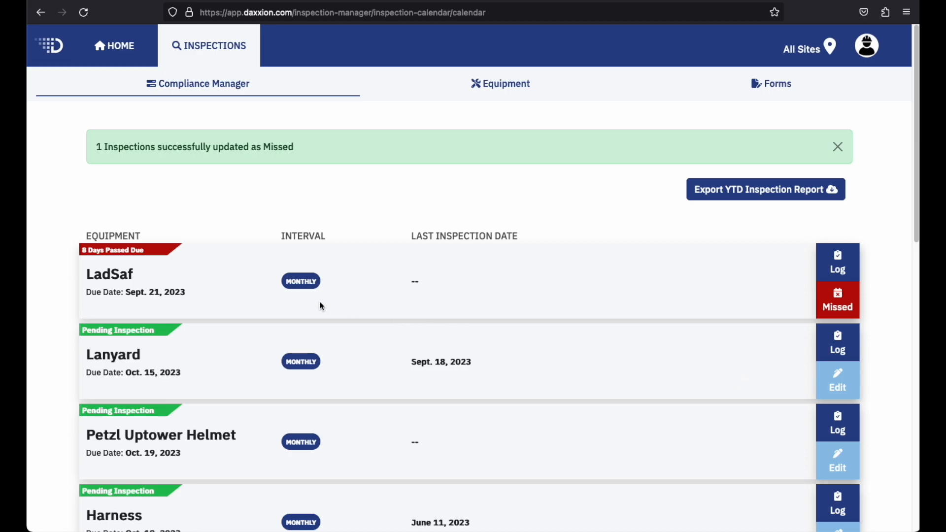
# Step: Start logging the overdue LadSaf inspection with Option 3, nothing broken, and the text inputs "fasdf", "asdf" and "asdf"
pyautogui.click(838, 265)
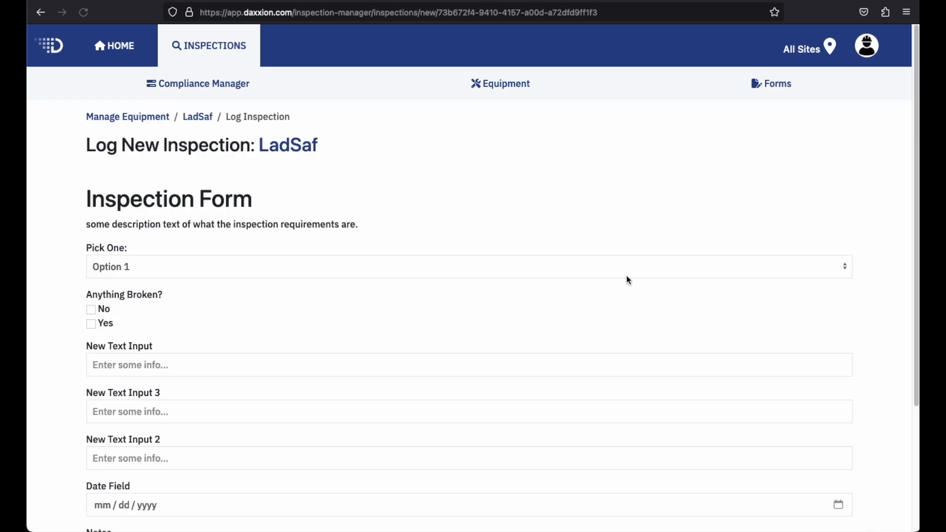
pyautogui.scroll(-2, 450, 241)
pyautogui.click(301, 166)
pyautogui.click(300, 187)
pyautogui.click(92, 206)
pyautogui.click(121, 265)
pyautogui.write('fasdf')
pyautogui.click(173, 308)
pyautogui.write('asdf')
pyautogui.click(184, 358)
pyautogui.write('asdf')
# Step: Set the inspection form's date field to 10/12/2023 and submit the LadSaf inspection
pyautogui.click(844, 406)
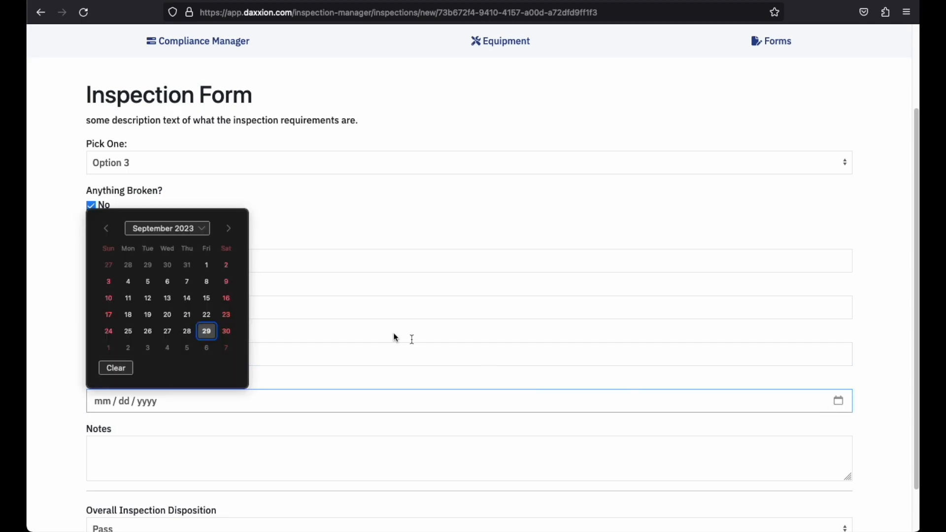
pyautogui.click(214, 348)
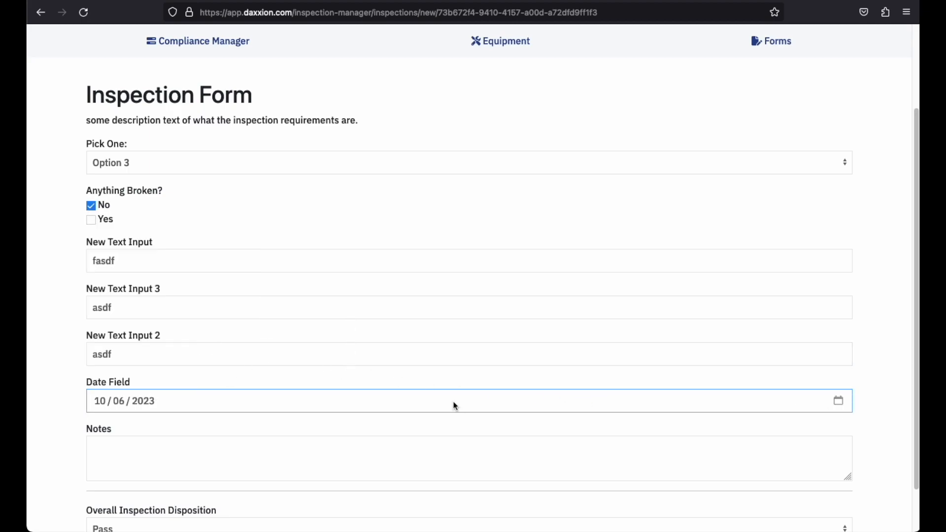
pyautogui.scroll(-2, 542, 399)
pyautogui.click(846, 350)
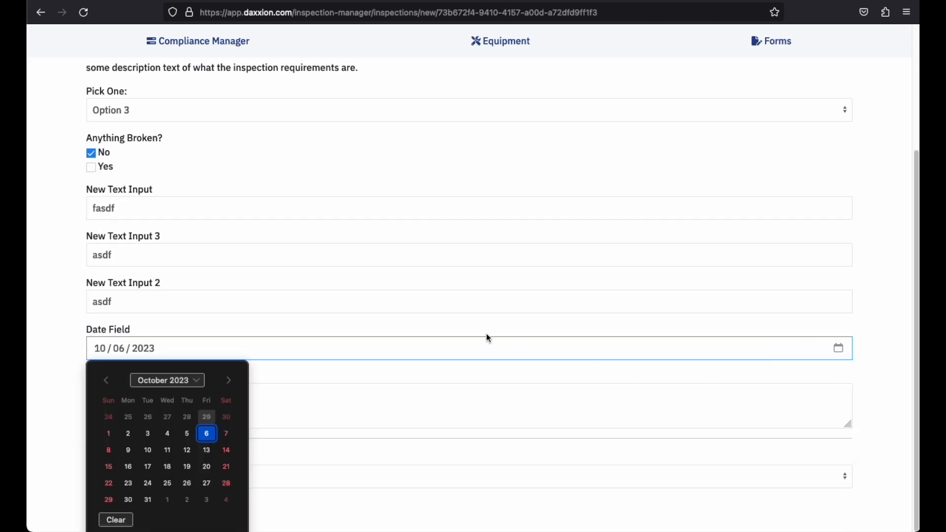
pyautogui.click(188, 451)
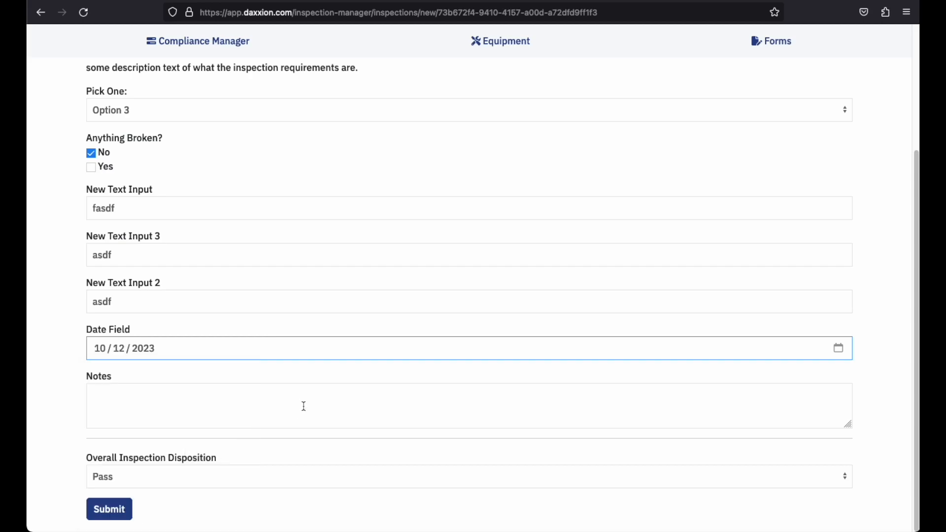
pyautogui.click(100, 515)
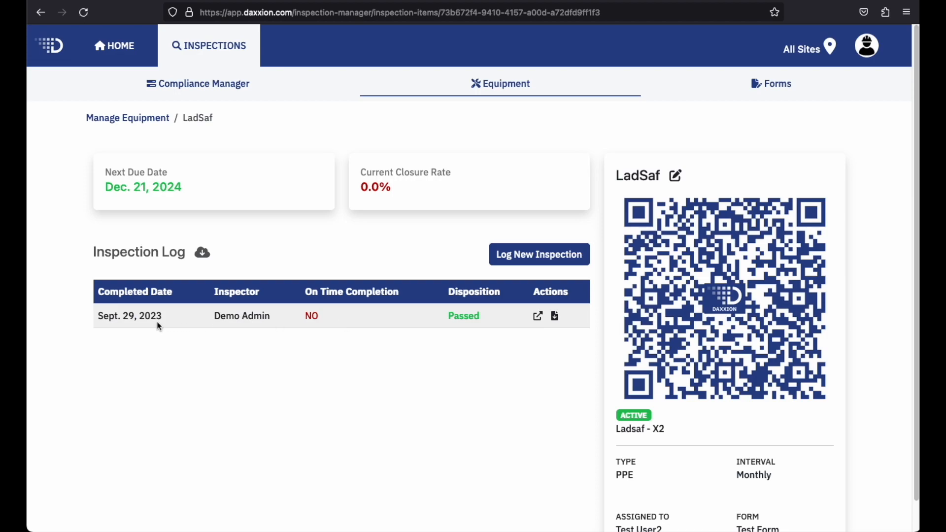
# Step: Examine the logged LadSaf inspection's on-time completion, disposition and current closure rate, dismissing the browser update notice
pyautogui.moveTo(157, 321); pyautogui.dragTo(306, 311)
pyautogui.click(398, 344)
pyautogui.moveTo(484, 320); pyautogui.dragTo(438, 318)
pyautogui.click(382, 321)
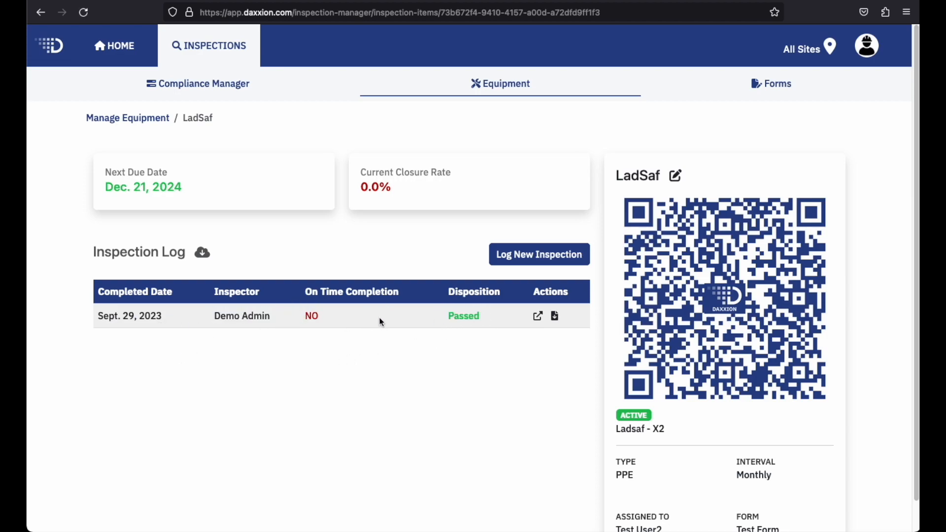
pyautogui.moveTo(318, 326); pyautogui.dragTo(303, 321)
pyautogui.click(330, 319)
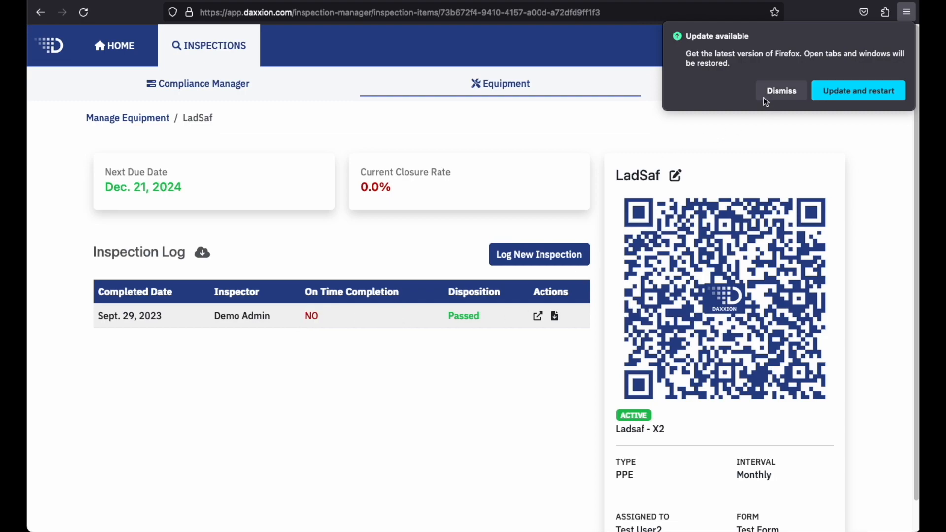
pyautogui.click(782, 92)
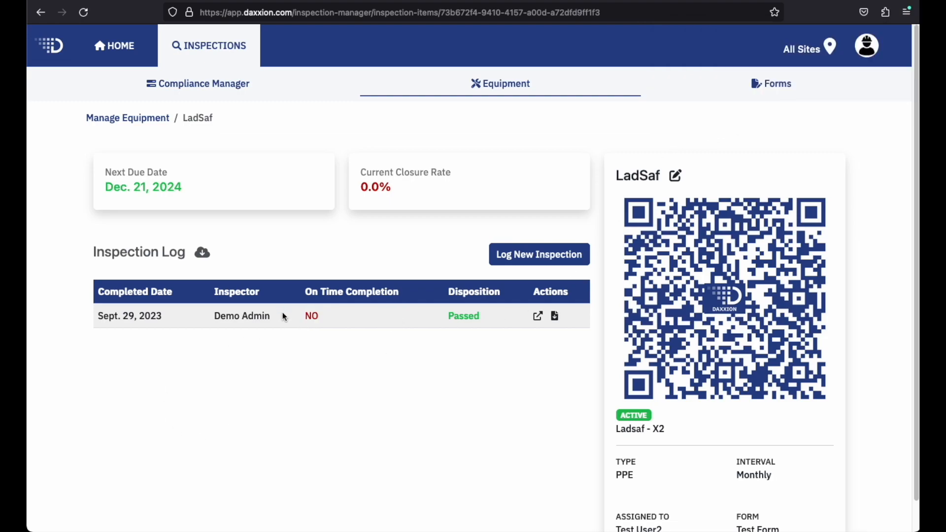
pyautogui.moveTo(318, 314); pyautogui.dragTo(290, 315)
pyautogui.click(384, 322)
pyautogui.moveTo(392, 189); pyautogui.dragTo(361, 184)
pyautogui.click(361, 184)
# Step: Check the year-to-date metrics and their explanations on the home dashboard and return to the compliance list
pyautogui.click(115, 46)
pyautogui.moveTo(466, 179)
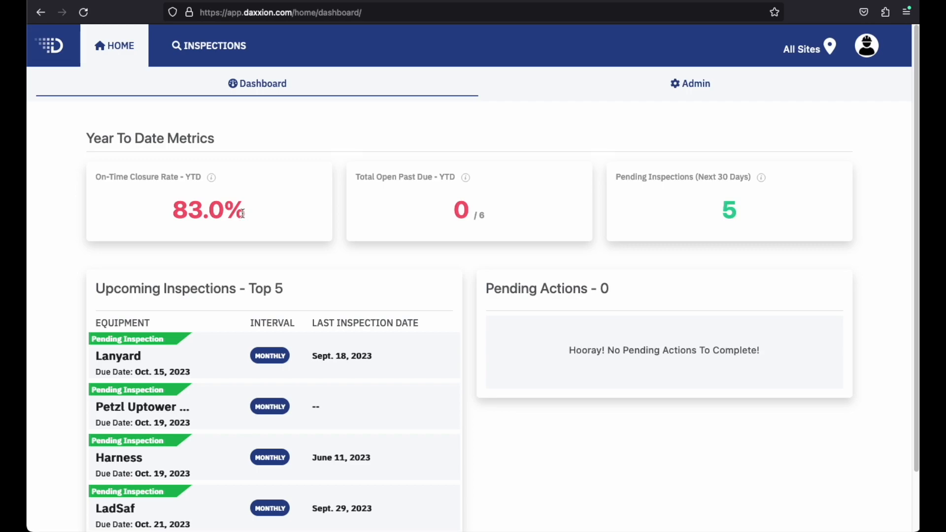
pyautogui.moveTo(215, 182)
pyautogui.click(188, 50)
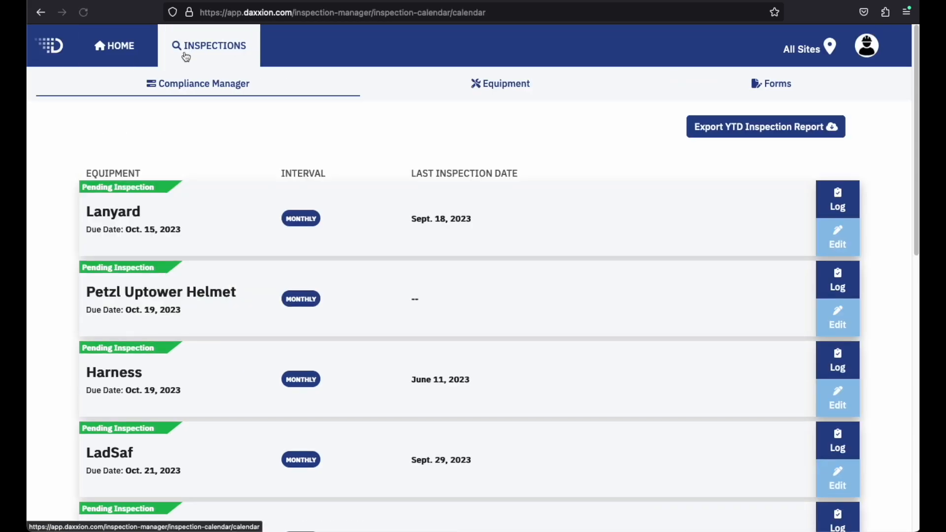
# Step: Examine the current closure rate on the LadSaf equipment record and return to the Compliance Manager
pyautogui.click(483, 91)
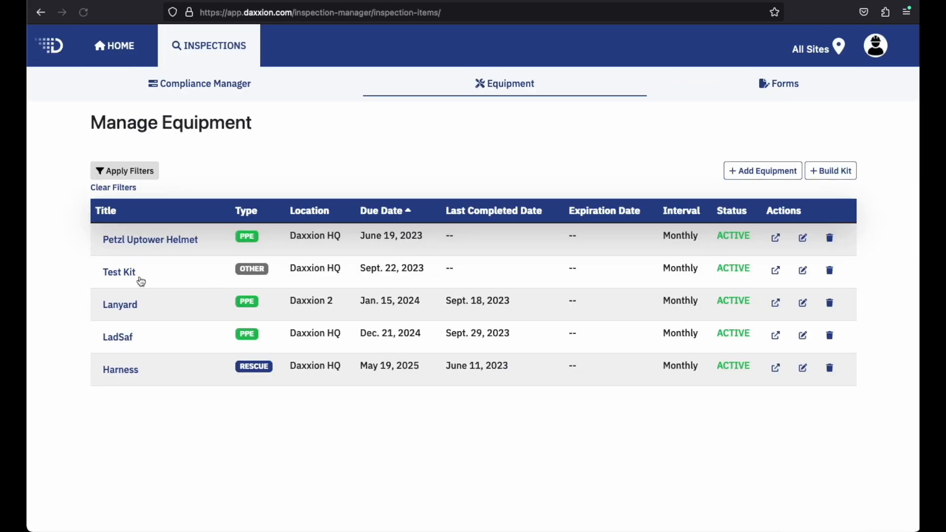
pyautogui.click(120, 338)
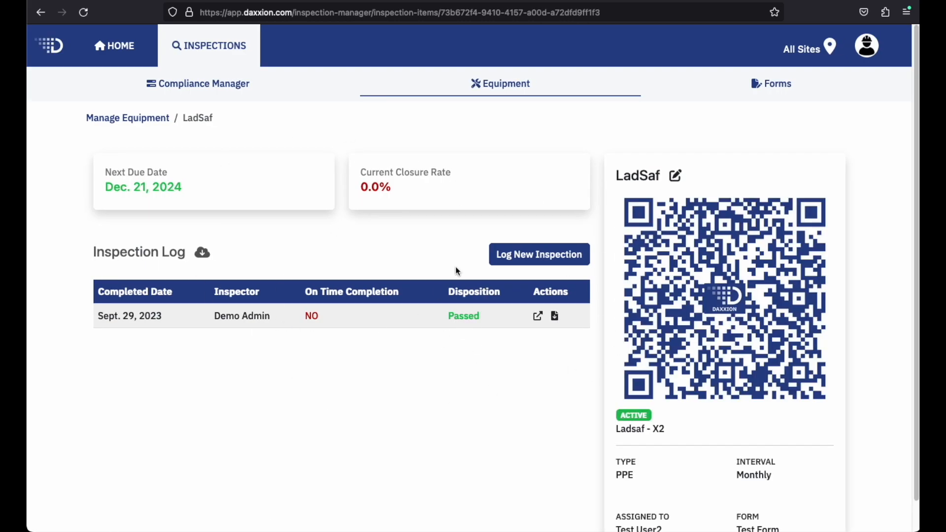
pyautogui.moveTo(350, 186); pyautogui.dragTo(395, 193)
pyautogui.click(422, 242)
pyautogui.click(209, 93)
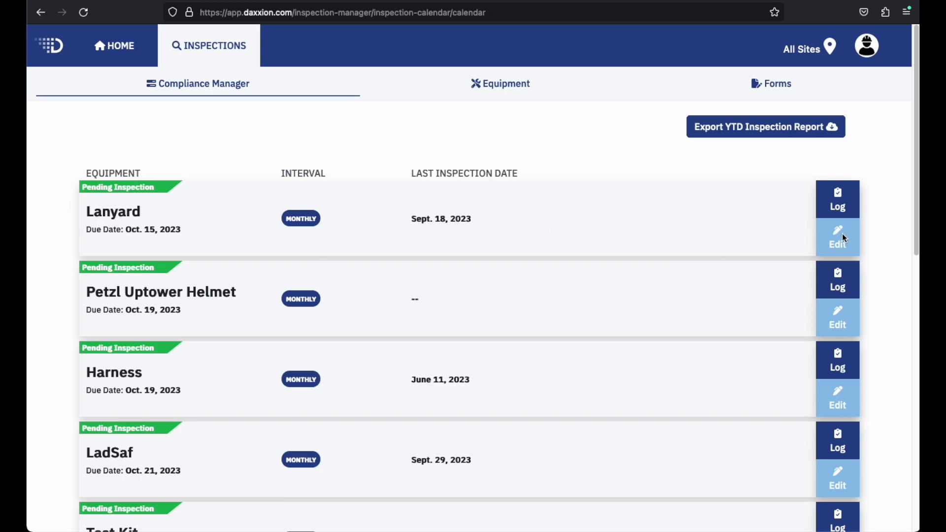
# Step: Try to move the due date of the pending Lanyard inspection to 10/13/2023 for this inspection only
pyautogui.moveTo(82, 186); pyautogui.dragTo(152, 184)
pyautogui.click(155, 186)
pyautogui.click(842, 237)
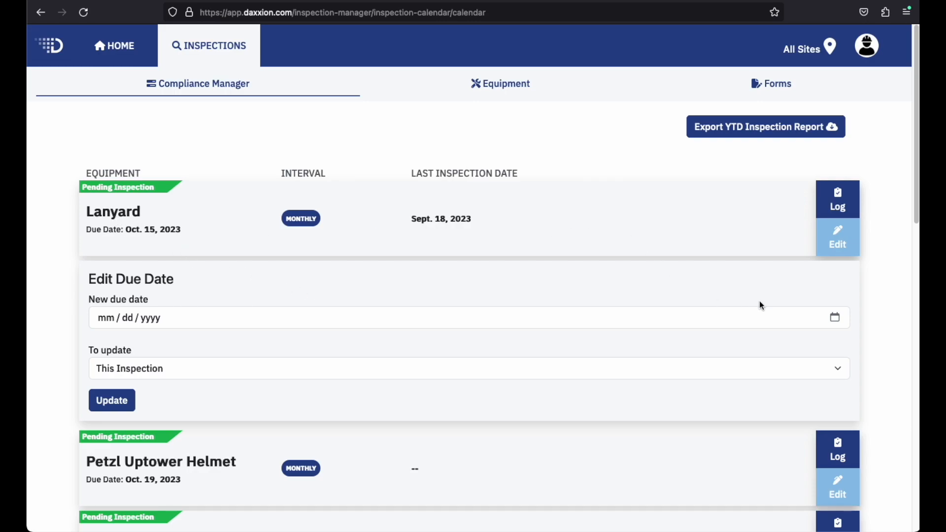
pyautogui.click(826, 322)
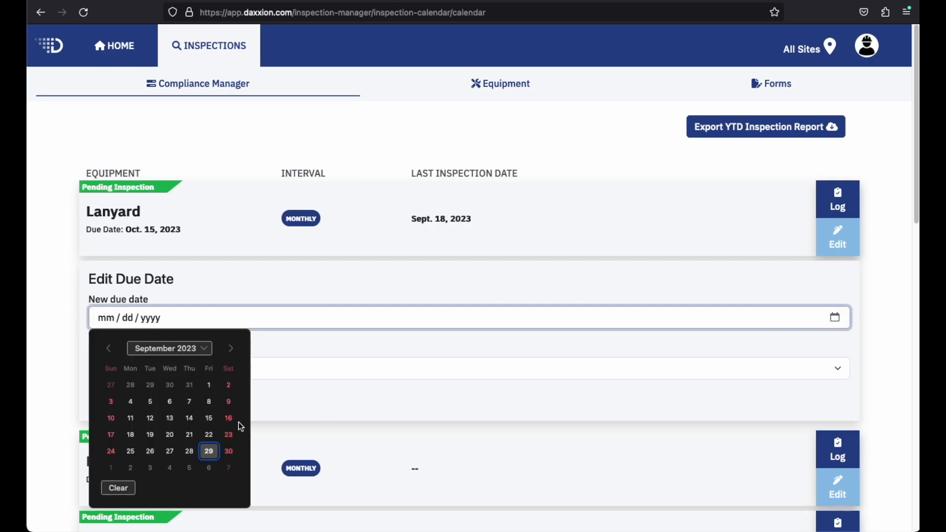
pyautogui.click(232, 349)
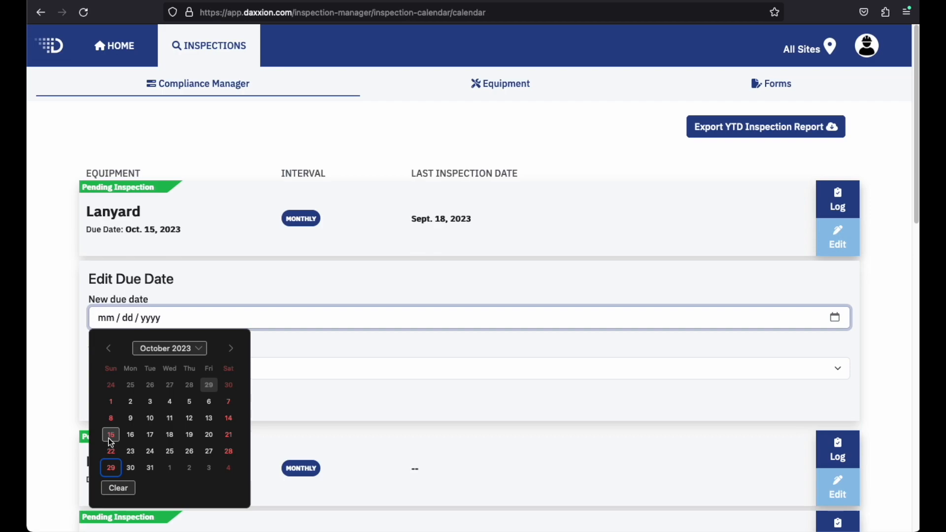
pyautogui.click(204, 422)
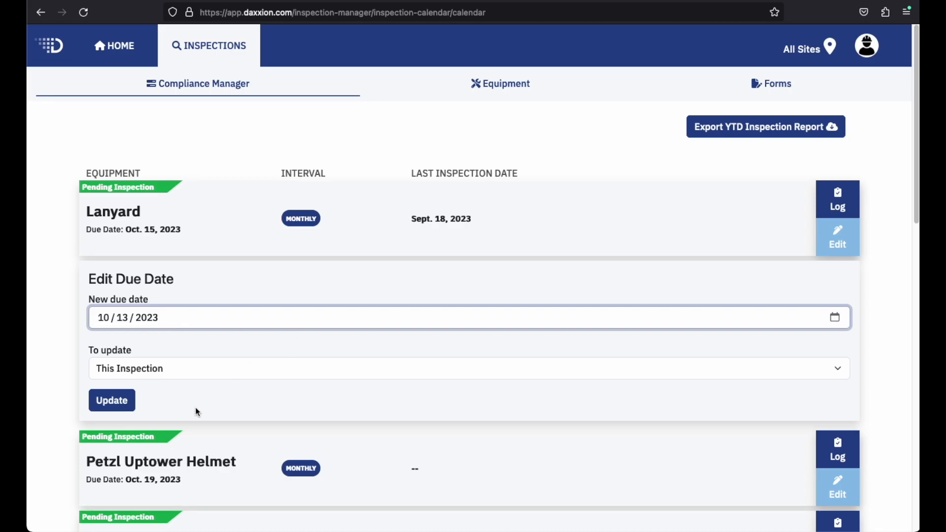
pyautogui.click(110, 402)
pyautogui.click(838, 147)
# Step: Set the first Lanyard inspection's due date to 10/16/2023 for this inspection only and compare it with the next Lanyard entry
pyautogui.click(839, 231)
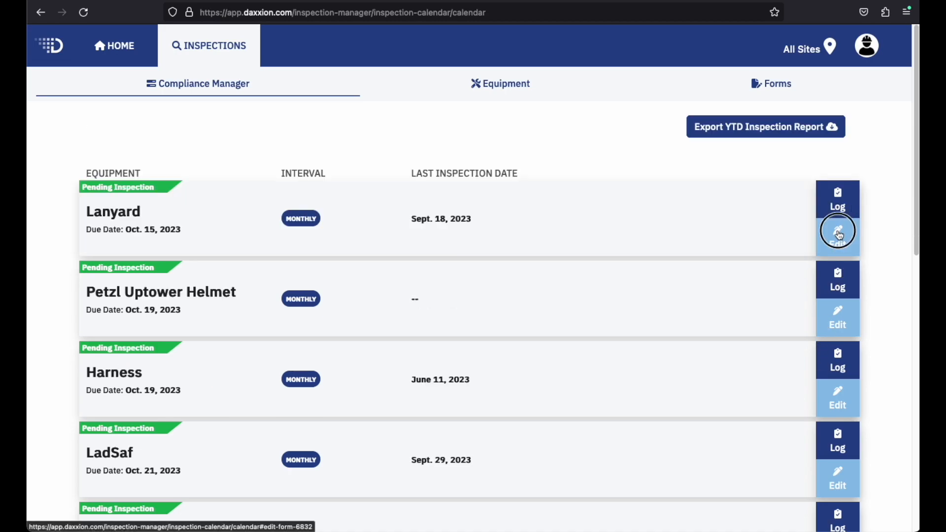
pyautogui.click(835, 318)
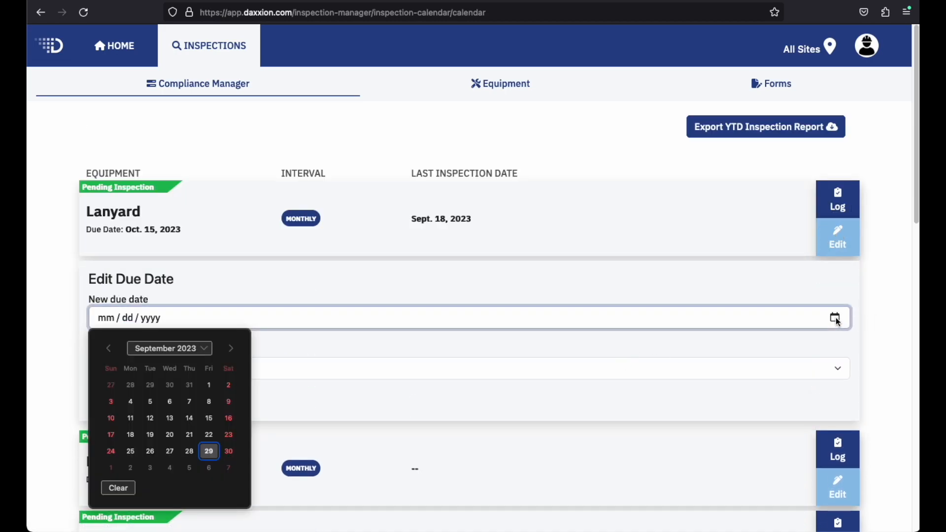
pyautogui.click(231, 348)
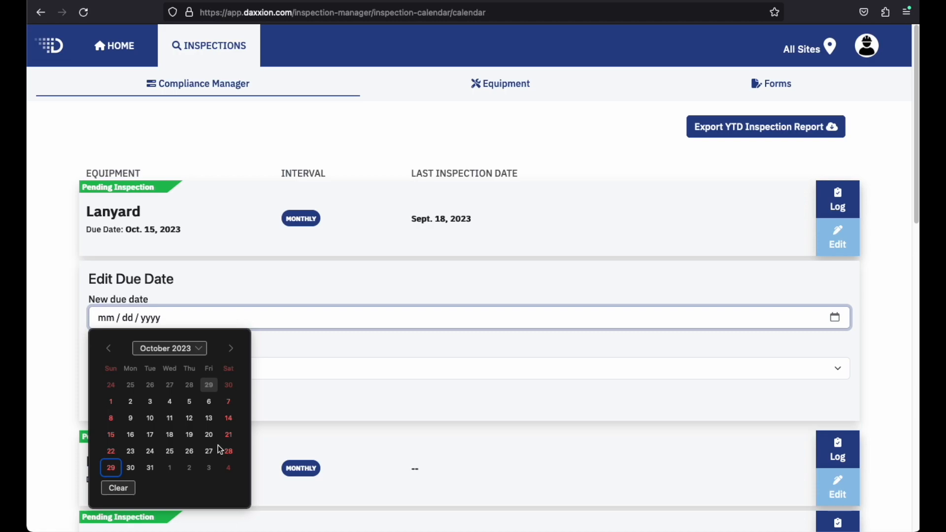
pyautogui.click(131, 435)
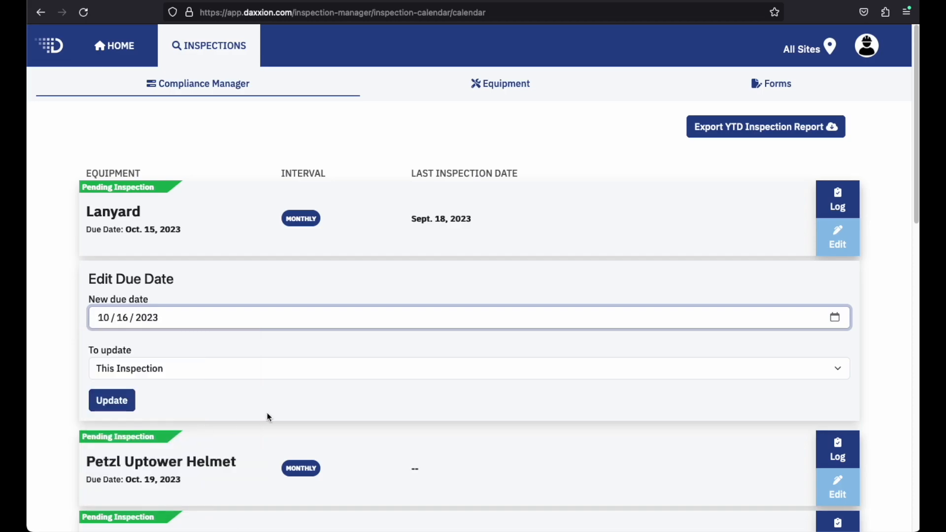
pyautogui.click(131, 407)
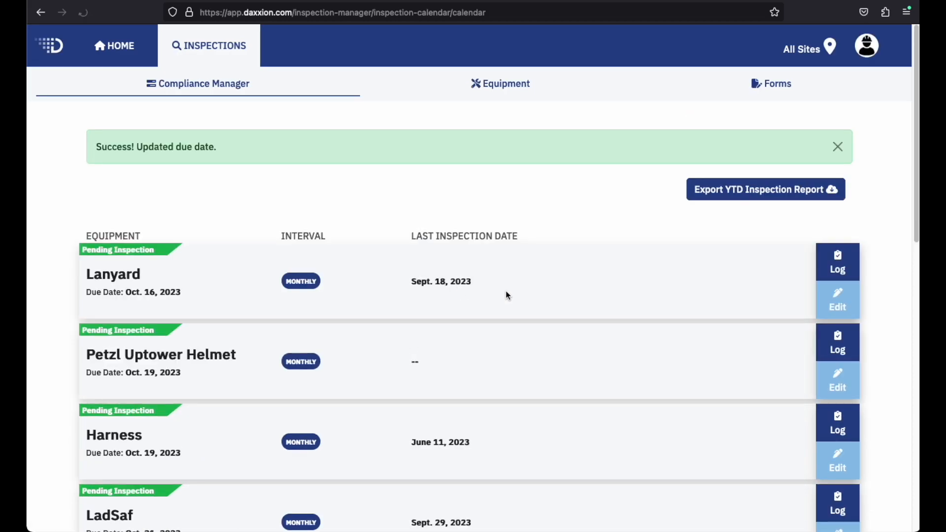
pyautogui.click(838, 147)
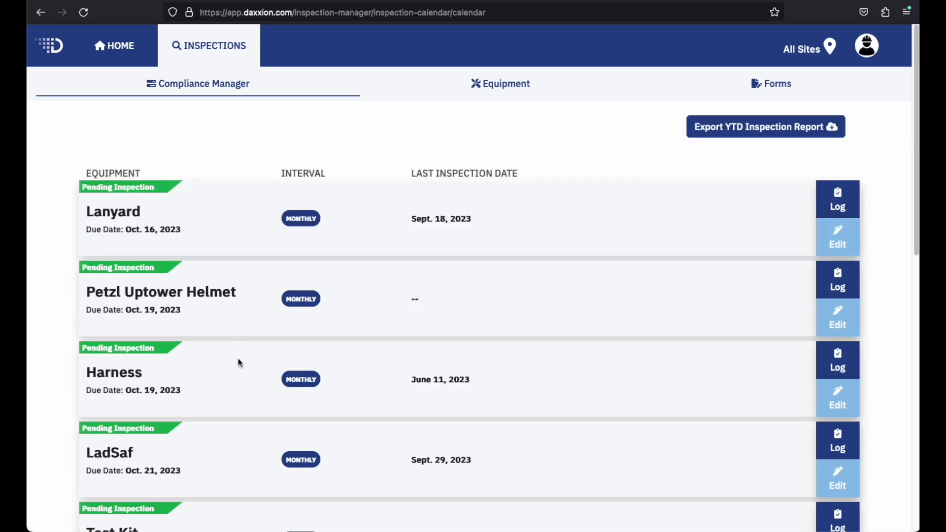
pyautogui.moveTo(187, 230); pyautogui.dragTo(131, 232)
pyautogui.scroll(-5, 235, 277)
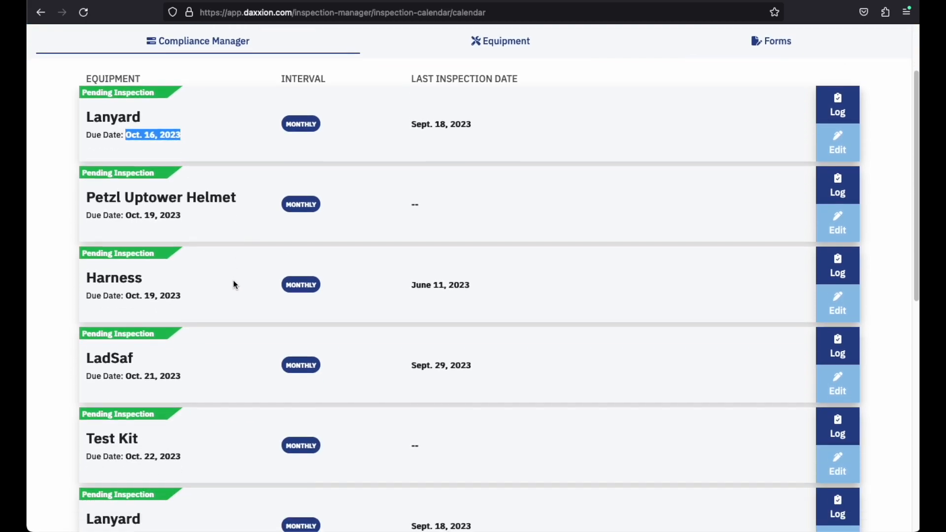
pyautogui.scroll(-2, 232, 281)
pyautogui.moveTo(183, 348); pyautogui.dragTo(131, 345)
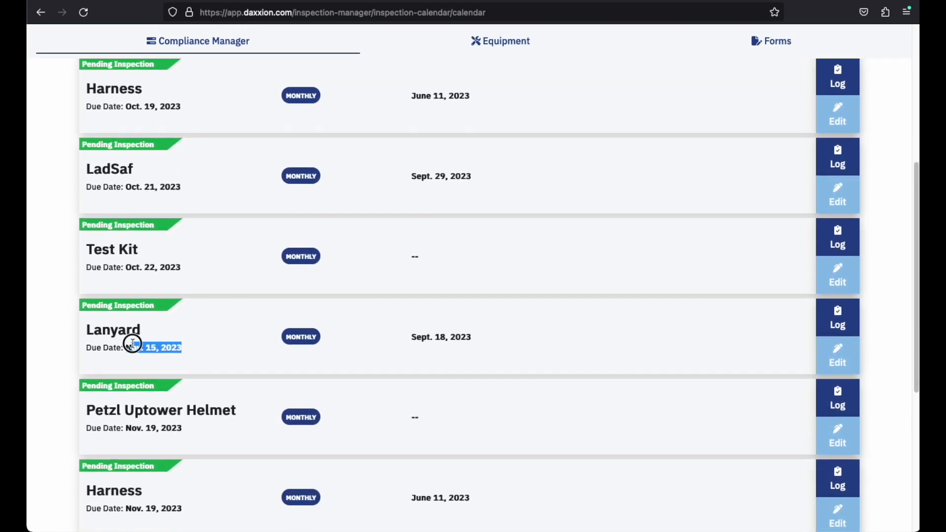
# Step: Set the Lanyard's due date to 10/18/2023 for all inspections and refresh the compliance list
pyautogui.scroll(4, 507, 323)
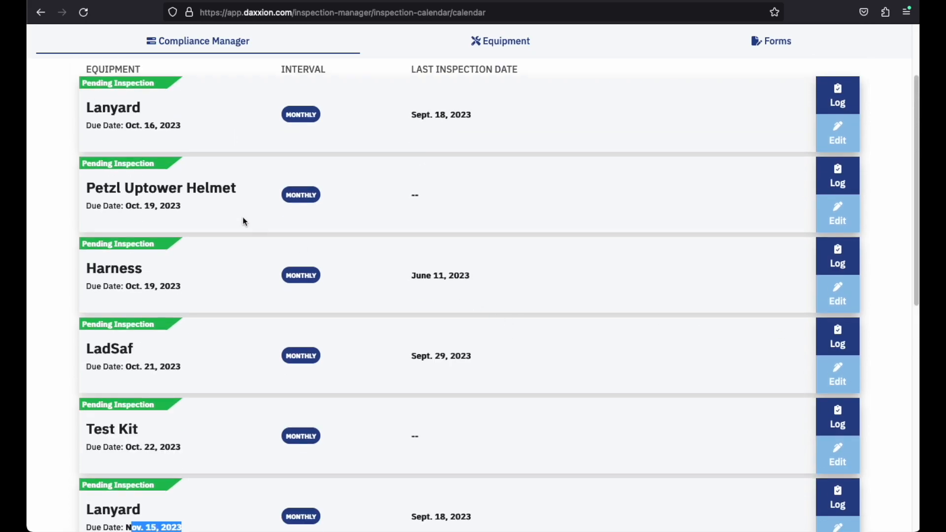
pyautogui.click(841, 137)
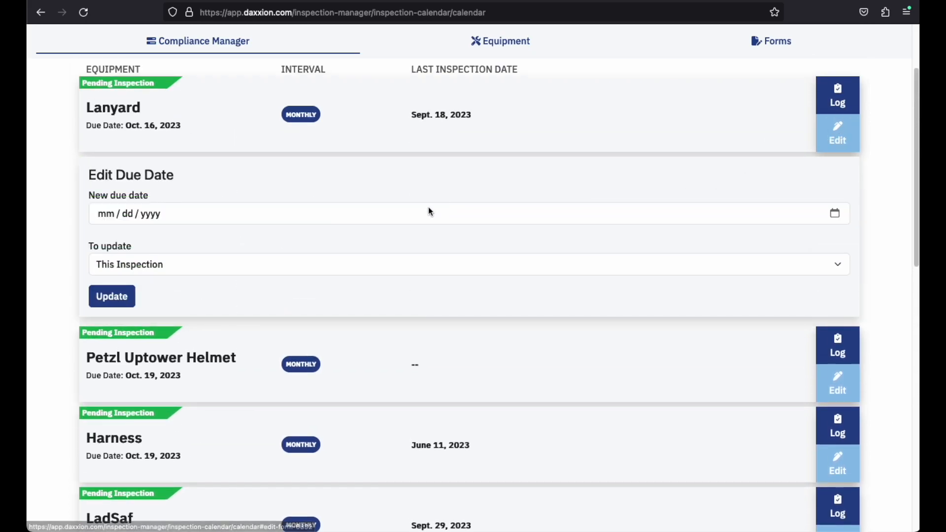
pyautogui.click(834, 213)
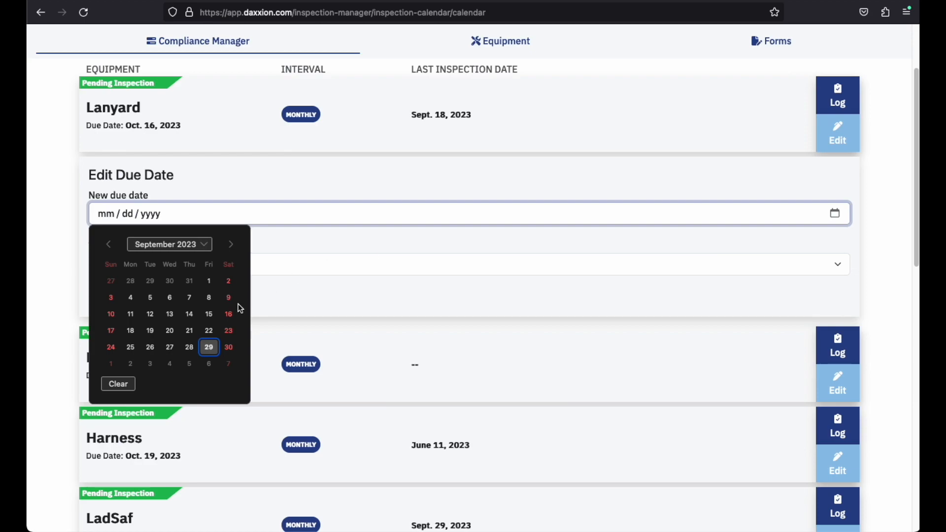
pyautogui.click(231, 245)
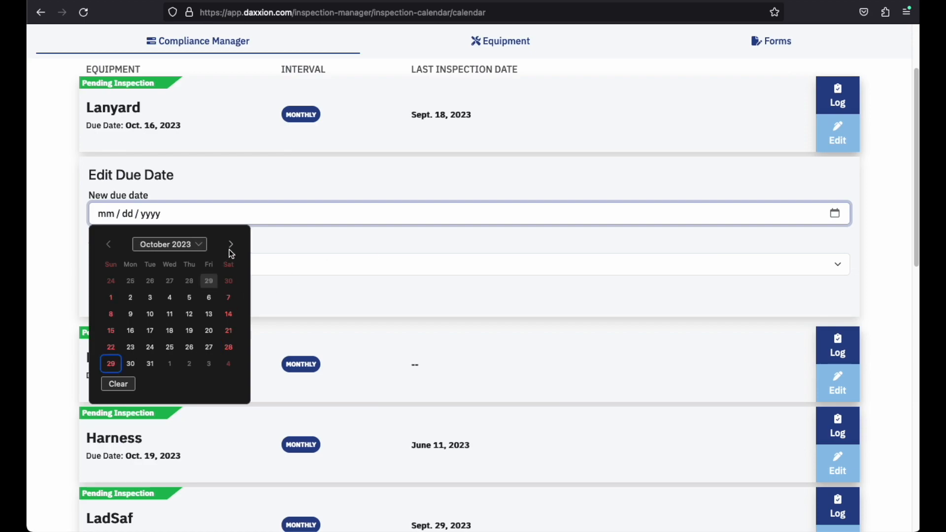
pyautogui.click(171, 335)
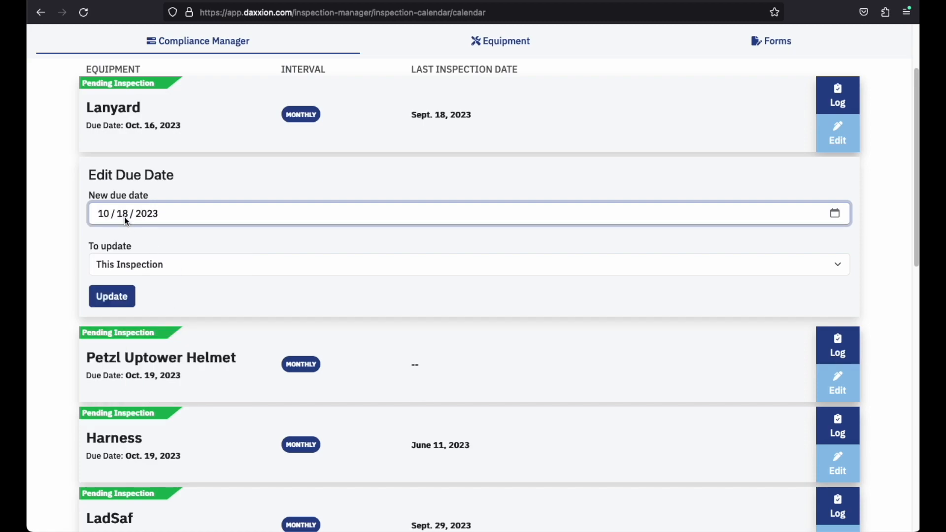
pyautogui.click(189, 261)
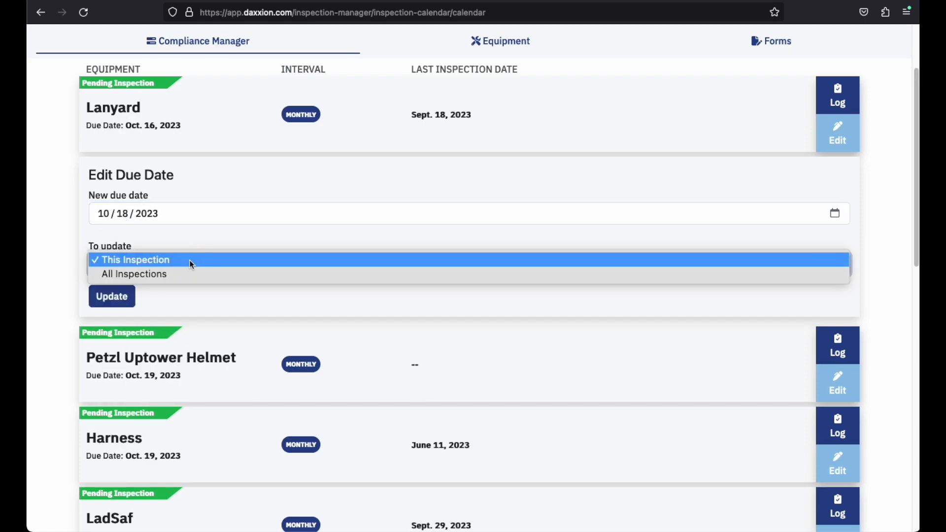
pyautogui.click(154, 275)
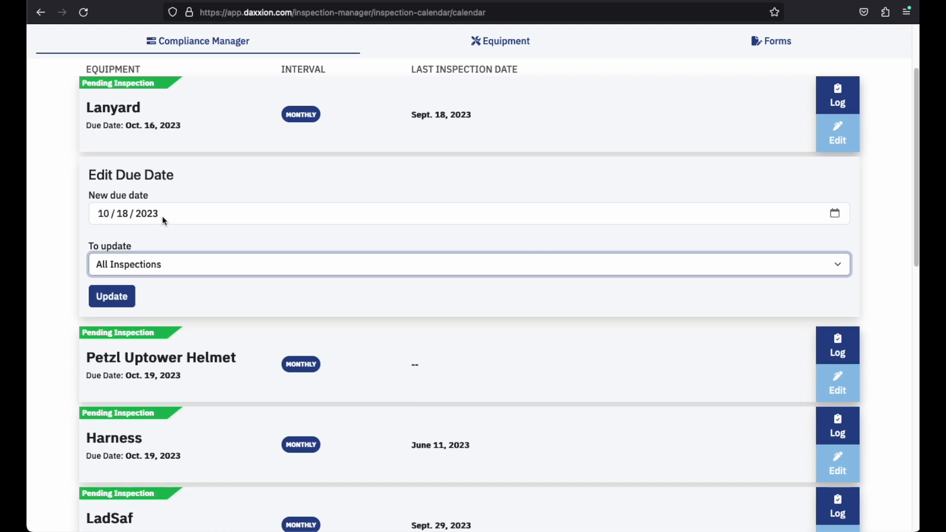
pyautogui.click(118, 296)
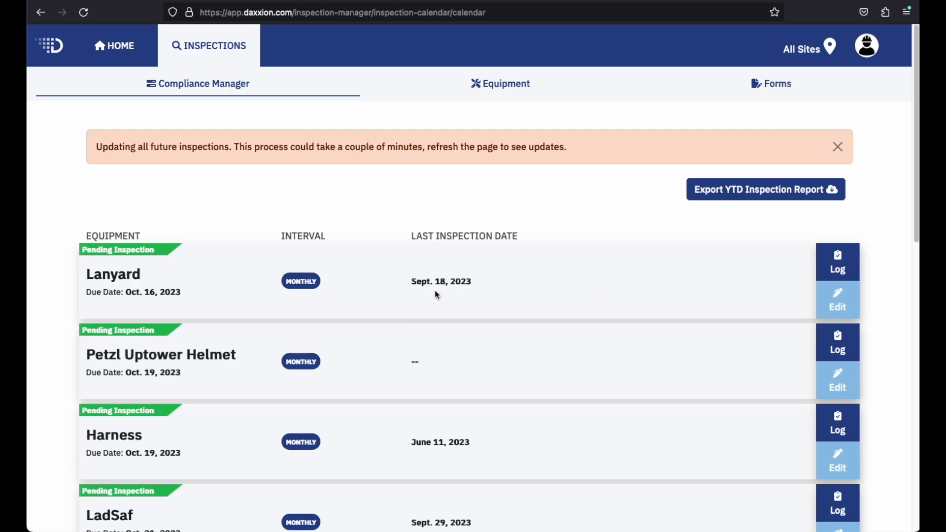
pyautogui.scroll(-7, 437, 289)
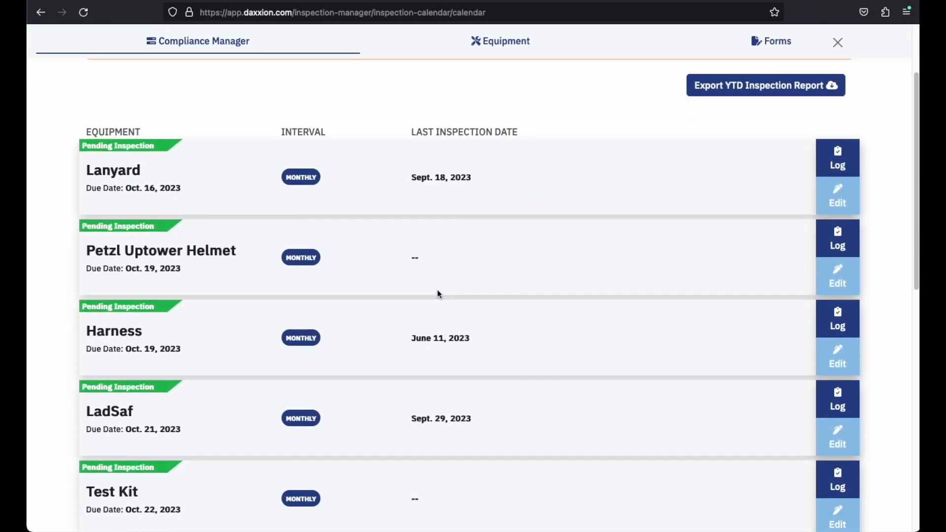
pyautogui.click(83, 13)
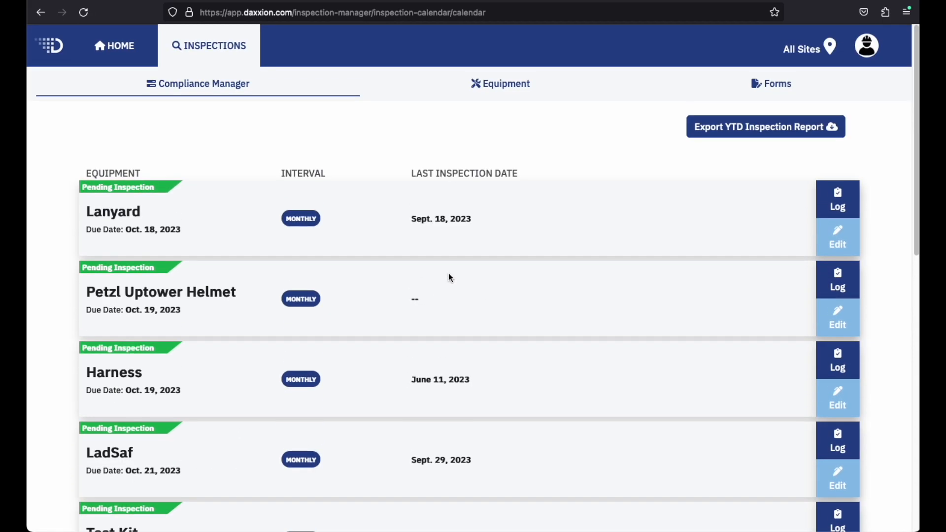
# Step: Examine the due dates of the Lanyard's October, November and December inspections in the compliance list
pyautogui.moveTo(180, 393); pyautogui.dragTo(118, 393)
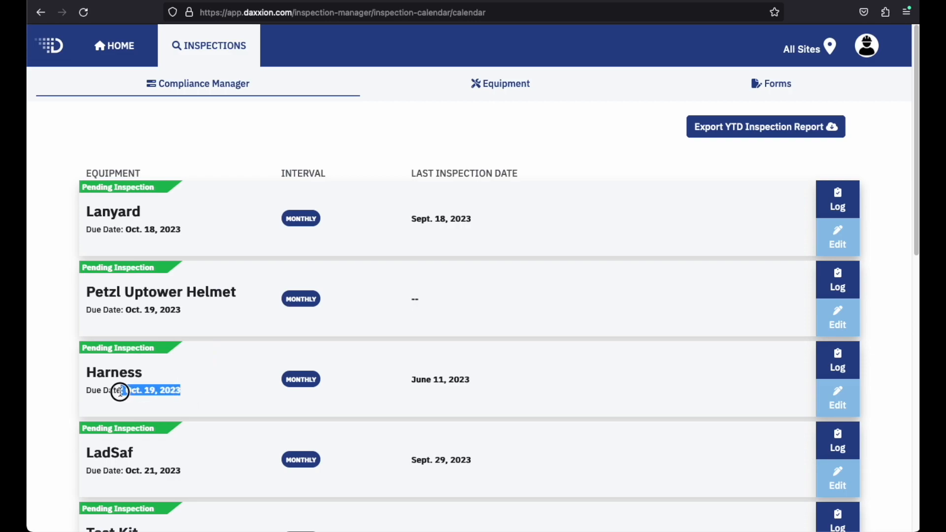
pyautogui.click(203, 394)
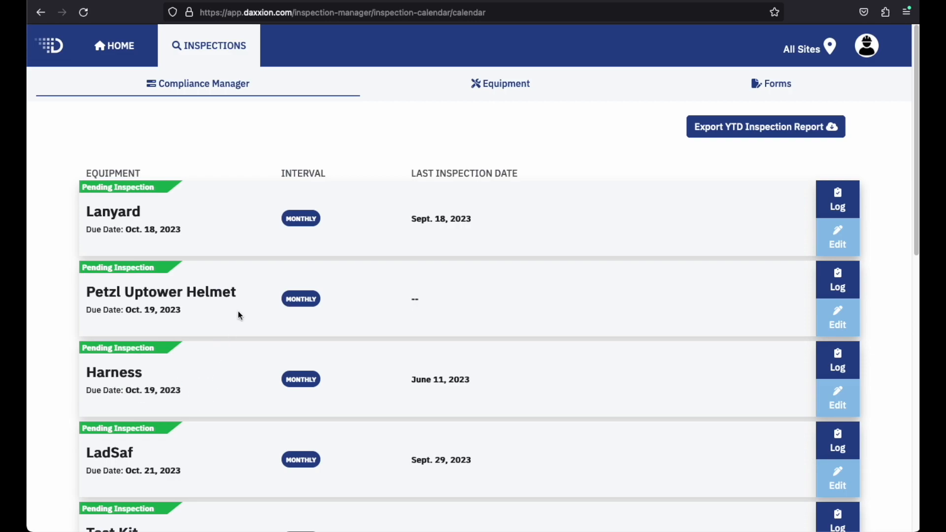
pyautogui.scroll(-1, 238, 315)
pyautogui.moveTo(199, 178); pyautogui.dragTo(137, 153)
pyautogui.click(142, 182)
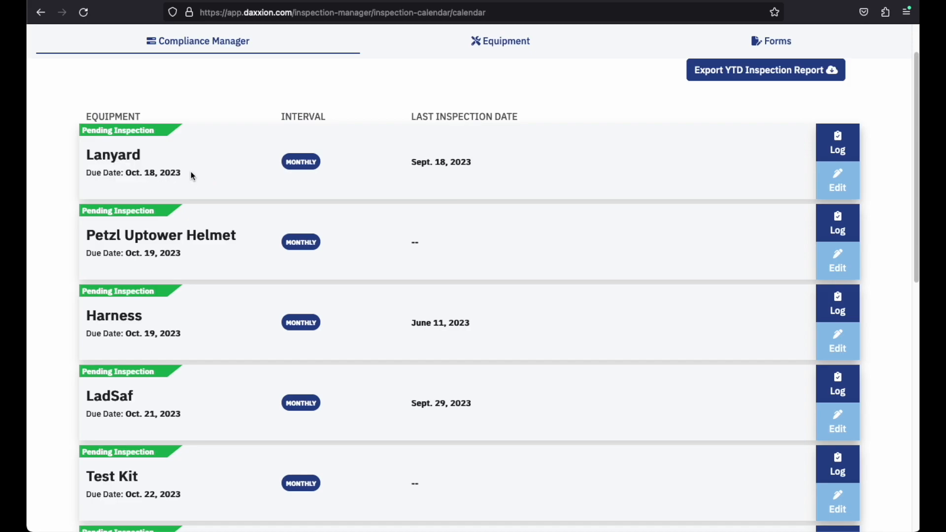
pyautogui.scroll(-5, 231, 198)
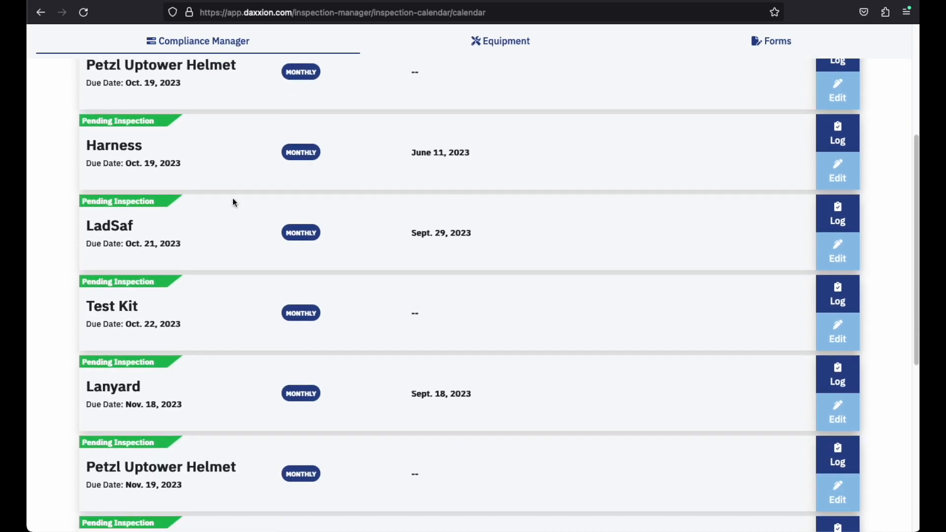
pyautogui.moveTo(178, 290); pyautogui.dragTo(132, 291)
pyautogui.click(238, 282)
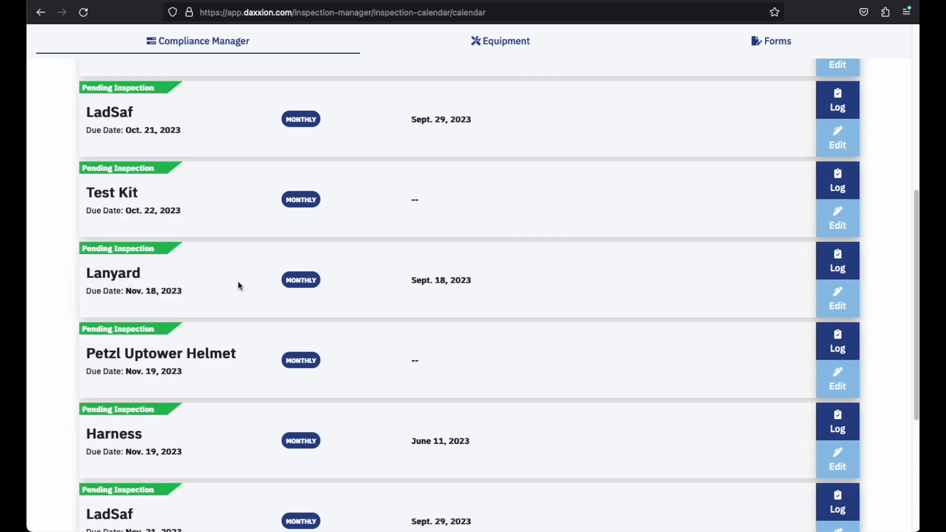
pyautogui.scroll(-4, 236, 281)
pyautogui.scroll(-1, 238, 287)
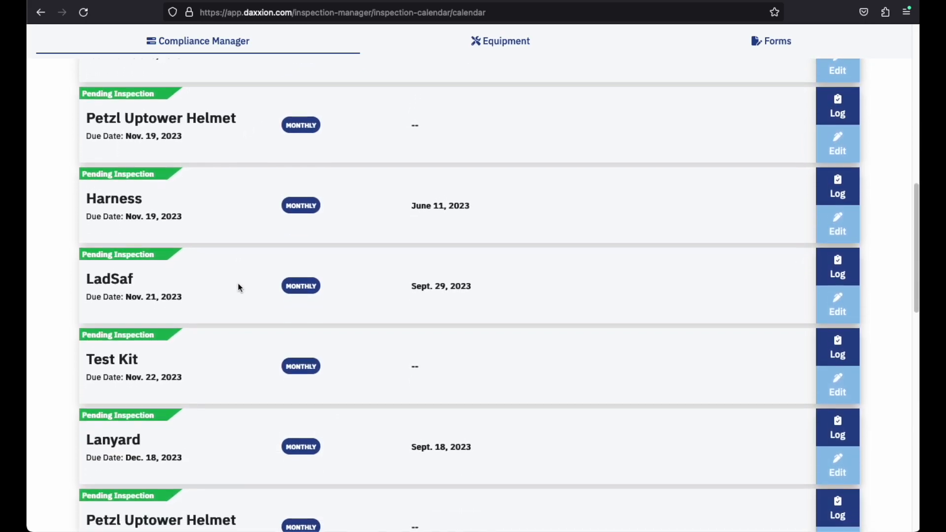
pyautogui.scroll(-2, 238, 287)
pyautogui.moveTo(194, 363); pyautogui.dragTo(68, 338)
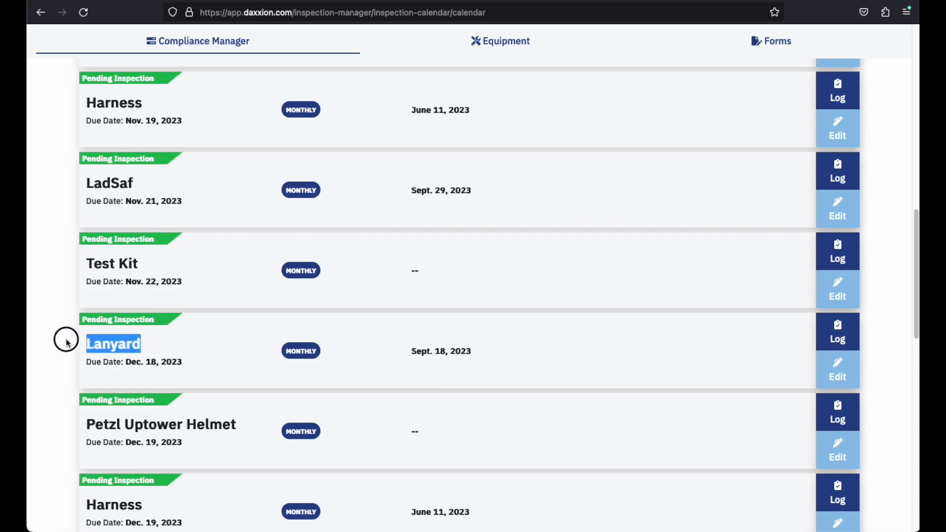
pyautogui.click(235, 345)
pyautogui.scroll(9, 237, 345)
pyautogui.scroll(5, 239, 346)
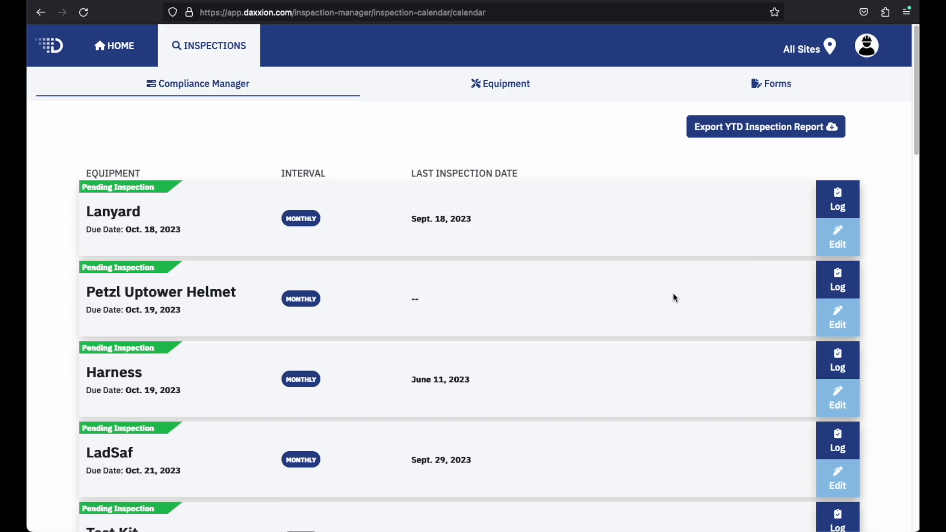
pyautogui.click(828, 229)
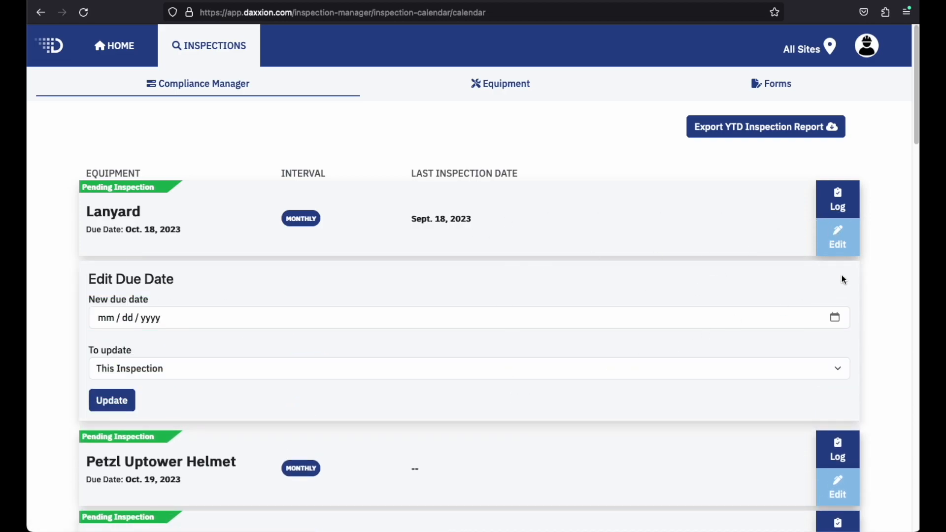
pyautogui.click(837, 239)
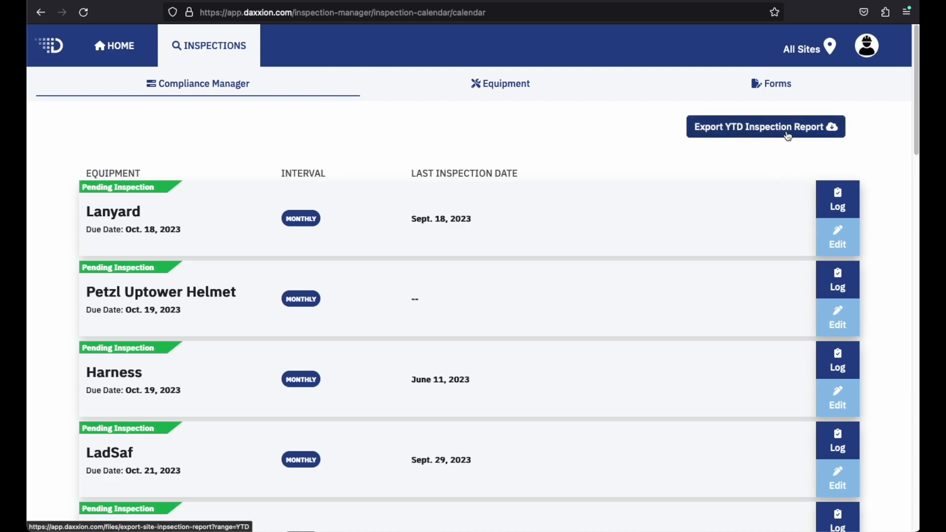
# Step: Export the year-to-date inspection report for all sites and open the downloaded CSV in Numbers with the formatting sidebar hidden
pyautogui.click(762, 133)
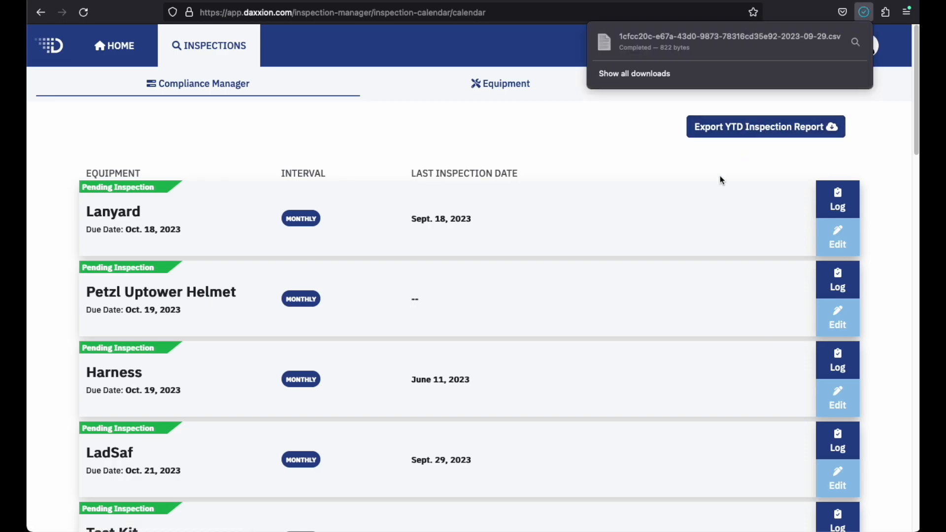
pyautogui.click(639, 45)
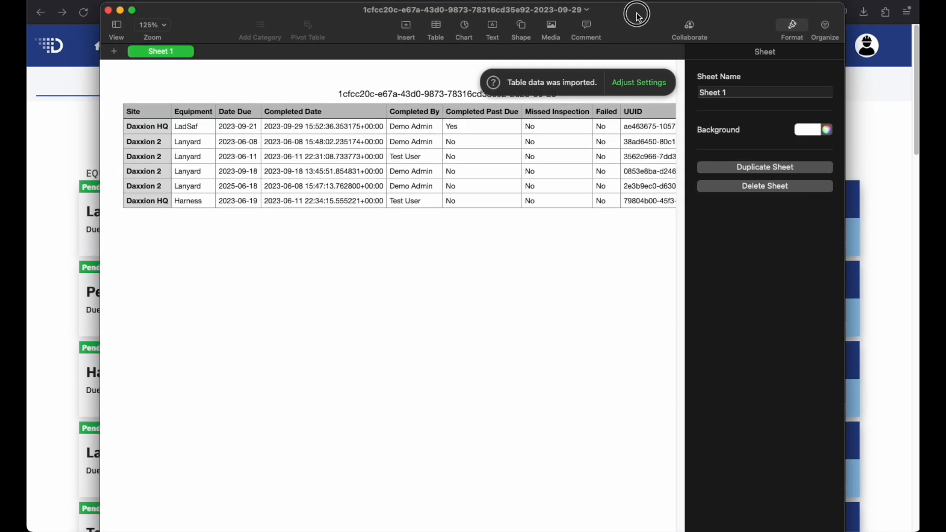
pyautogui.click(791, 23)
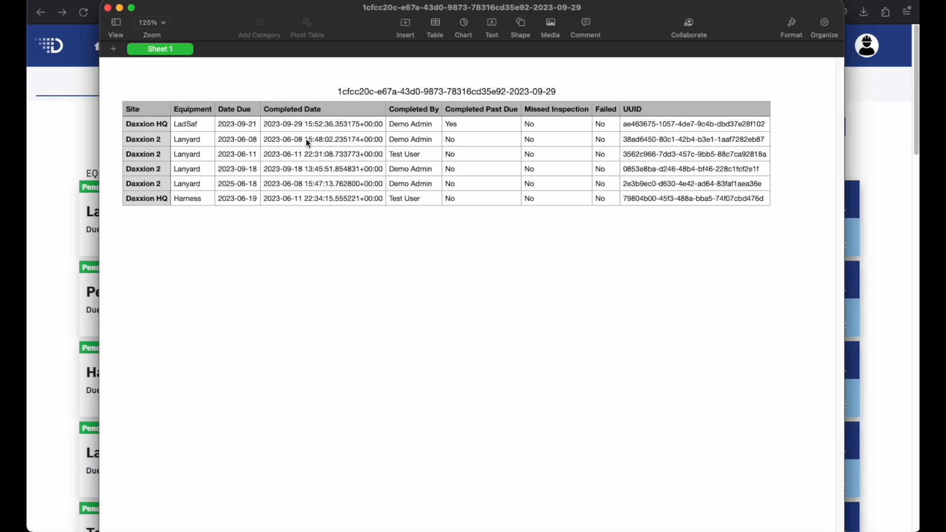
# Step: Review who completed the LadSaf inspection and the report's Completed Past Due, Missed Inspection and Failed columns
pyautogui.click(416, 124)
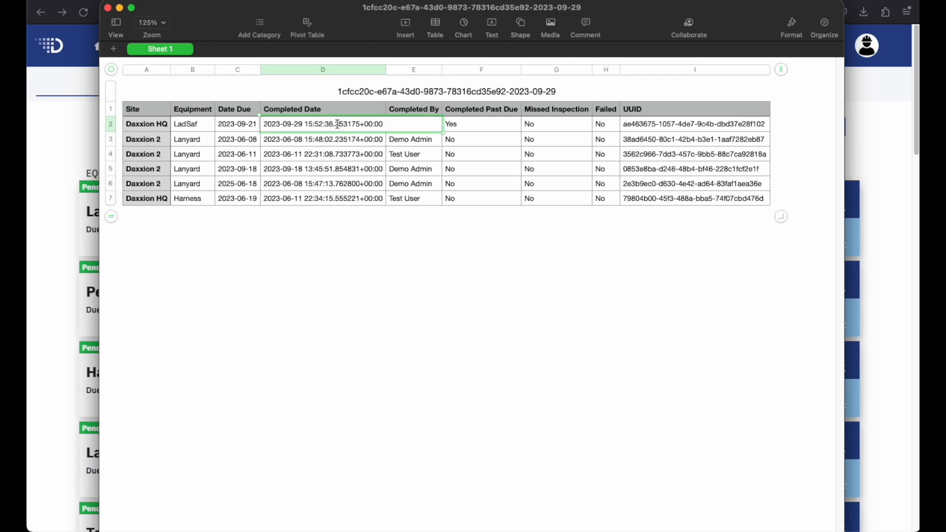
pyautogui.click(508, 129)
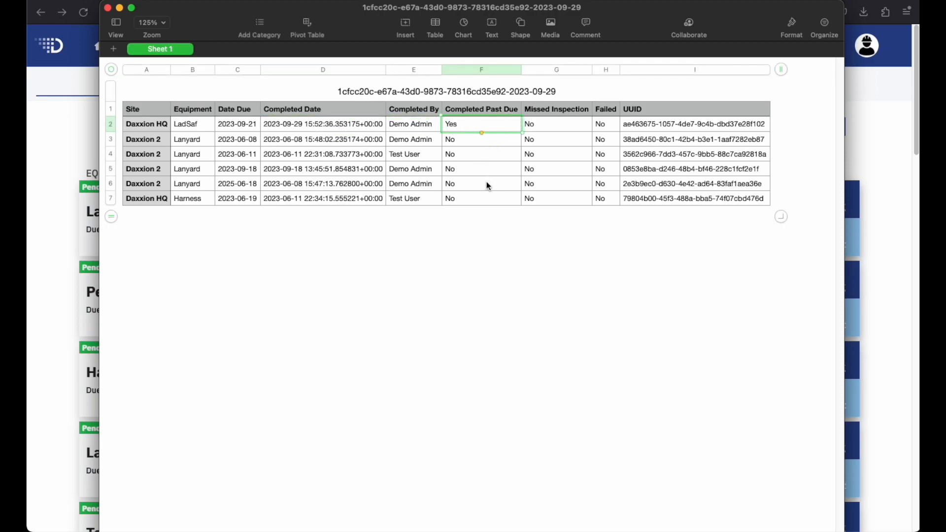
pyautogui.moveTo(575, 128); pyautogui.dragTo(569, 194)
pyautogui.moveTo(603, 125); pyautogui.dragTo(603, 206)
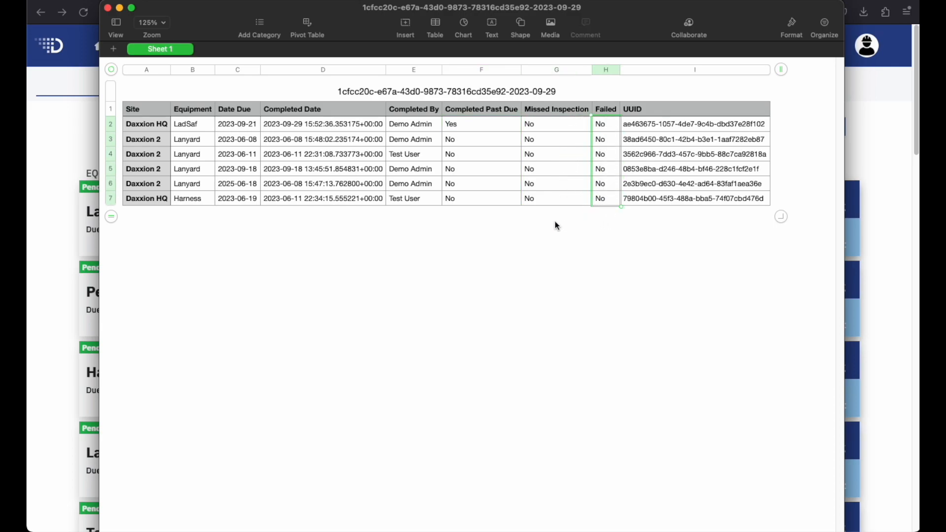
# Step: Examine the UUID of each inspection row in the all-sites report and close the spreadsheet
pyautogui.click(683, 160)
pyautogui.click(708, 126)
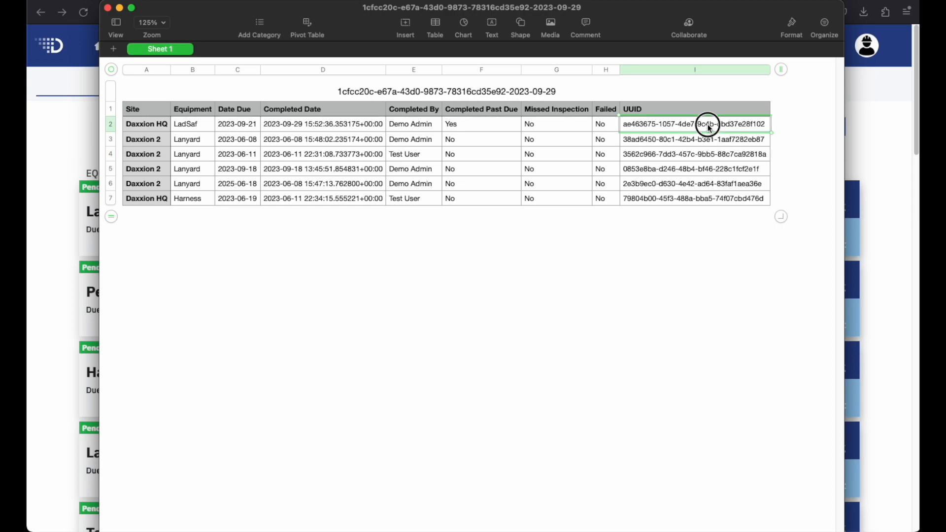
pyautogui.moveTo(708, 126); pyautogui.dragTo(708, 193)
pyautogui.click(708, 194)
pyautogui.click(684, 123)
pyautogui.moveTo(685, 123); pyautogui.dragTo(679, 147)
pyautogui.click(665, 158)
pyautogui.click(664, 175)
pyautogui.click(663, 198)
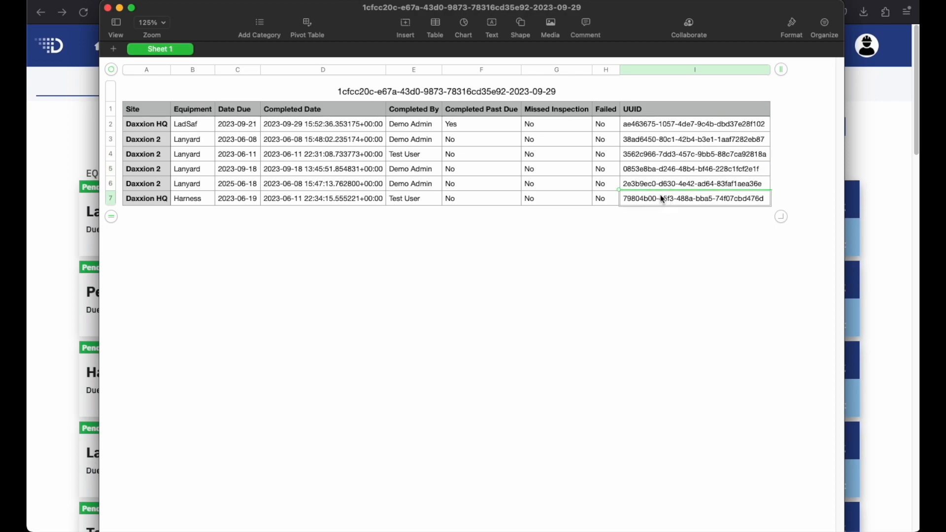
pyautogui.click(670, 125)
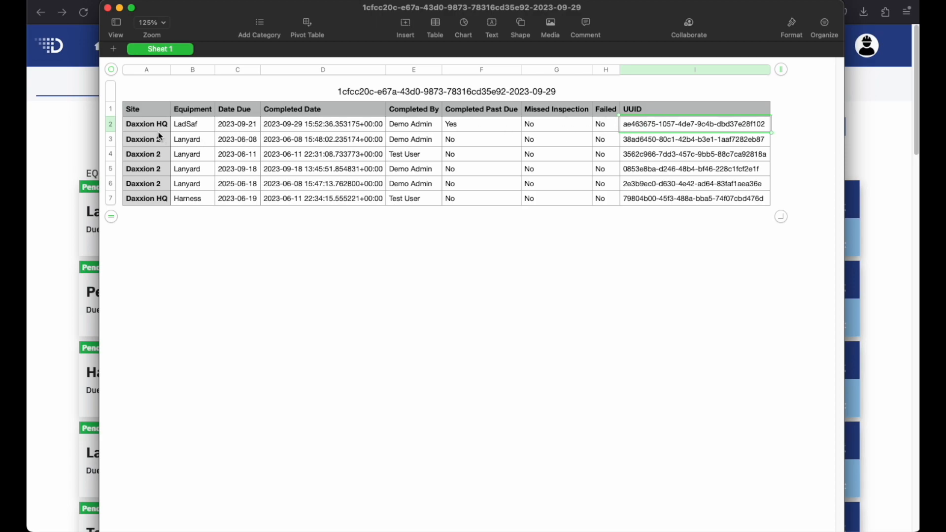
pyautogui.click(650, 141)
pyautogui.click(657, 156)
pyautogui.click(658, 170)
pyautogui.click(658, 185)
pyautogui.click(657, 200)
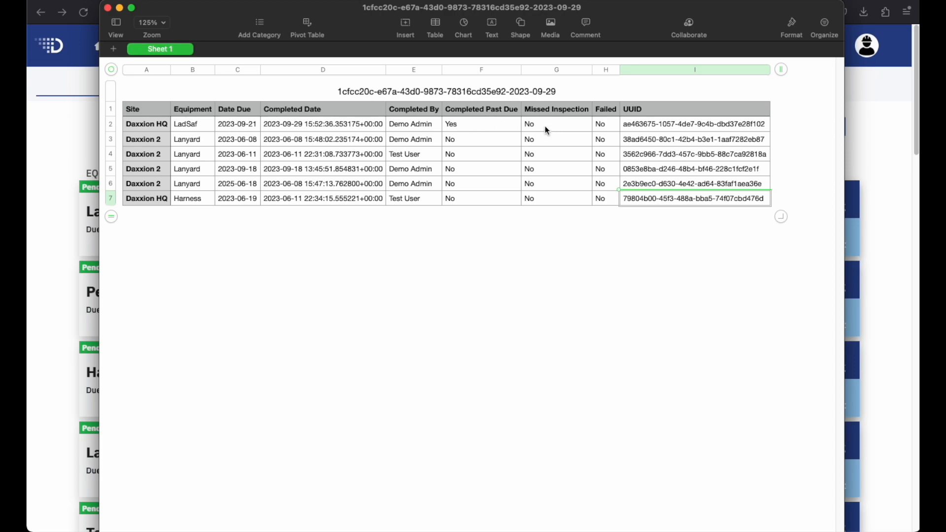
pyautogui.click(697, 124)
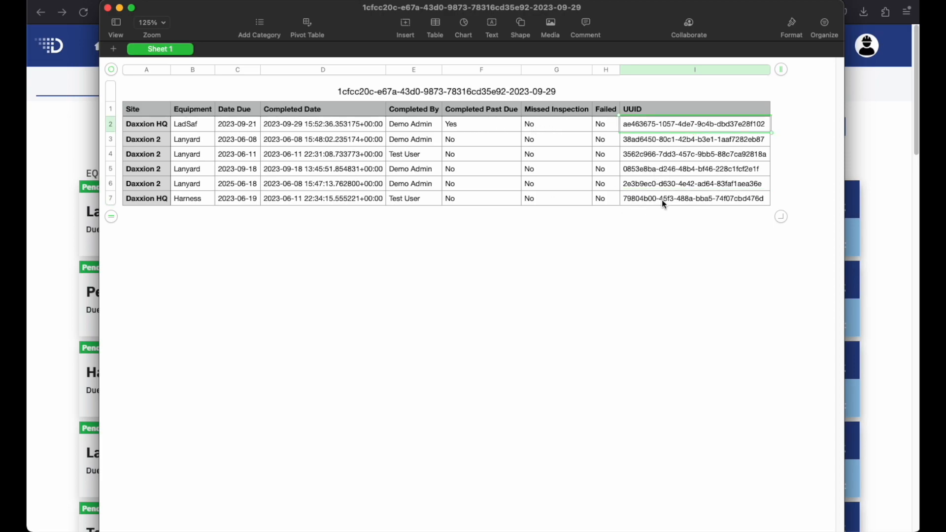
pyautogui.click(680, 138)
pyautogui.click(678, 154)
pyautogui.click(677, 168)
pyautogui.click(678, 183)
pyautogui.click(681, 199)
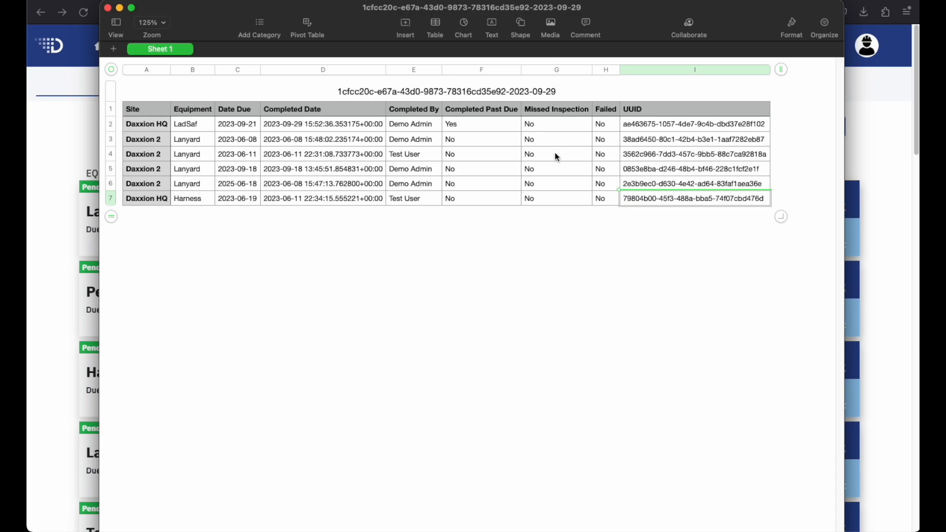
pyautogui.click(633, 129)
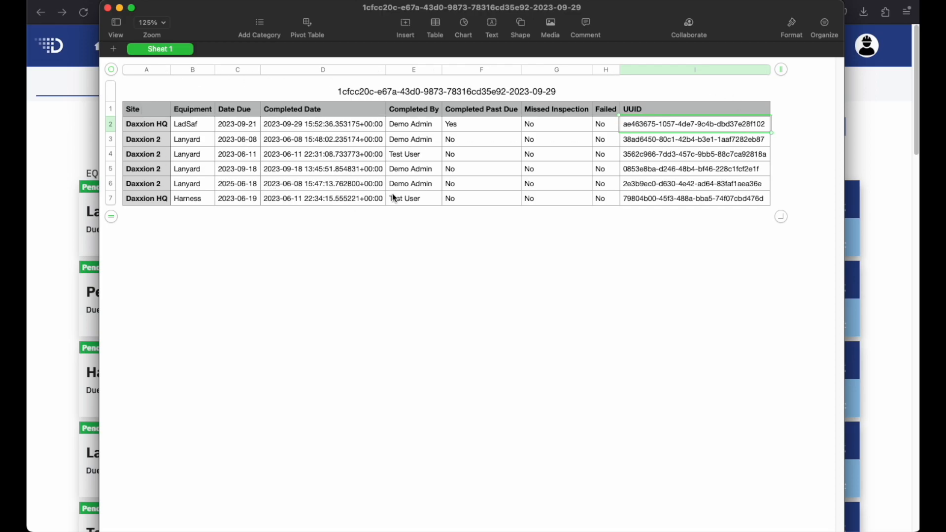
pyautogui.click(108, 8)
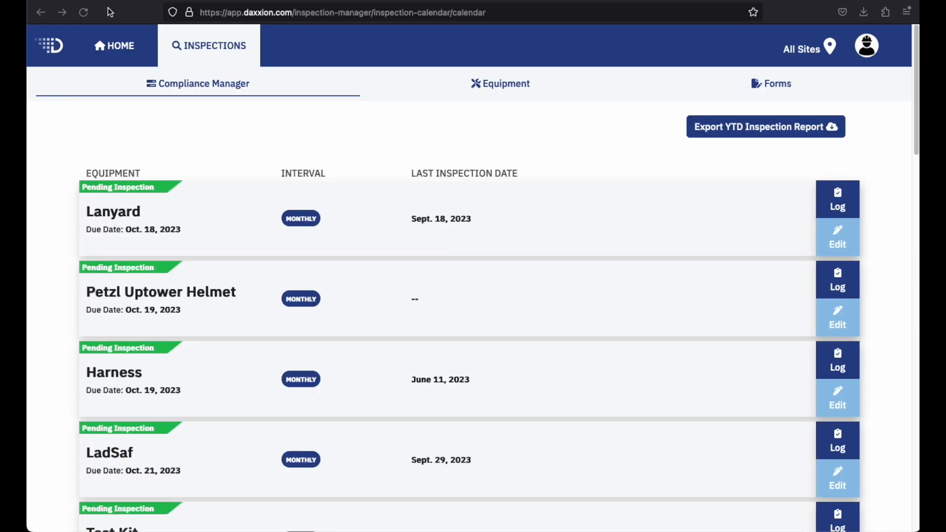
# Step: Filter the compliance list to the Daxxion 2 site to view its inspections and site-specific export option
pyautogui.click(806, 60)
pyautogui.click(650, 146)
pyautogui.click(815, 60)
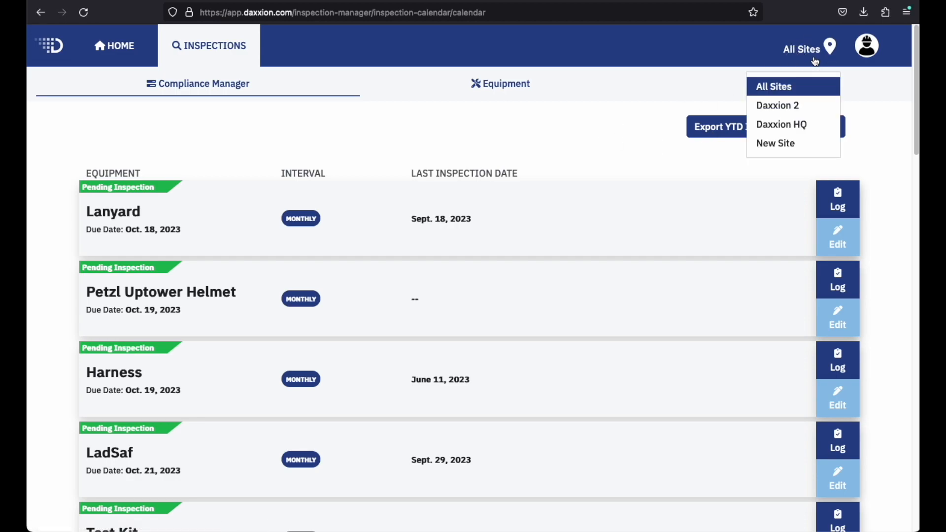
pyautogui.click(803, 106)
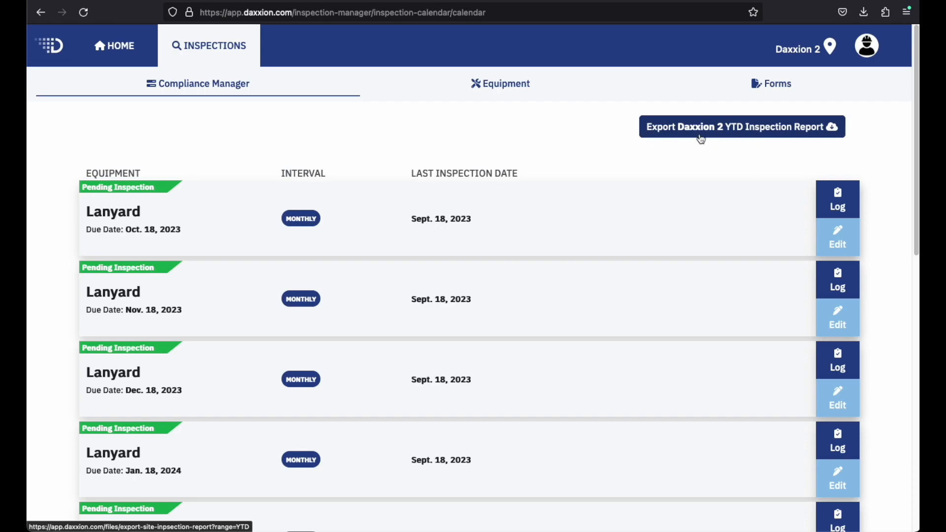
# Step: Export the YTD inspection report for New Site and check the downloaded CSV
pyautogui.click(796, 48)
pyautogui.click(778, 141)
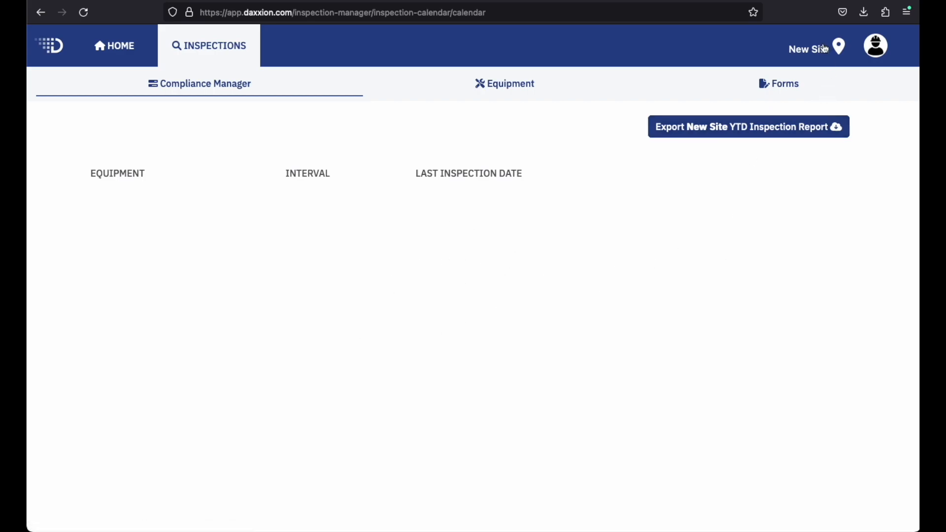
pyautogui.click(741, 134)
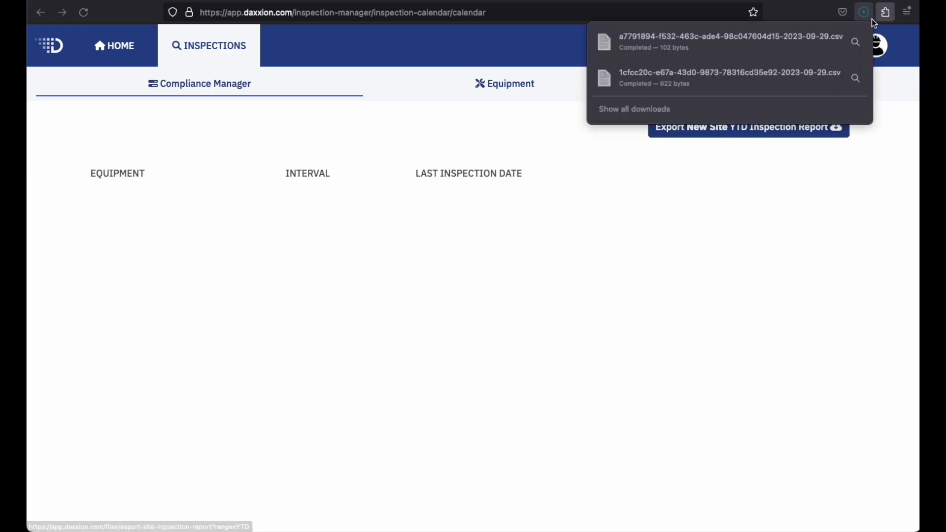
pyautogui.click(717, 47)
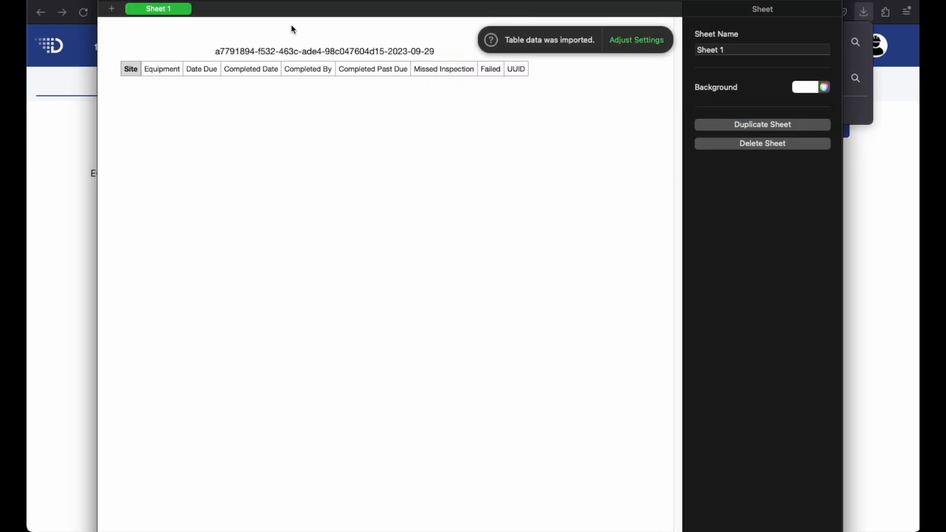
pyautogui.press('super+q')
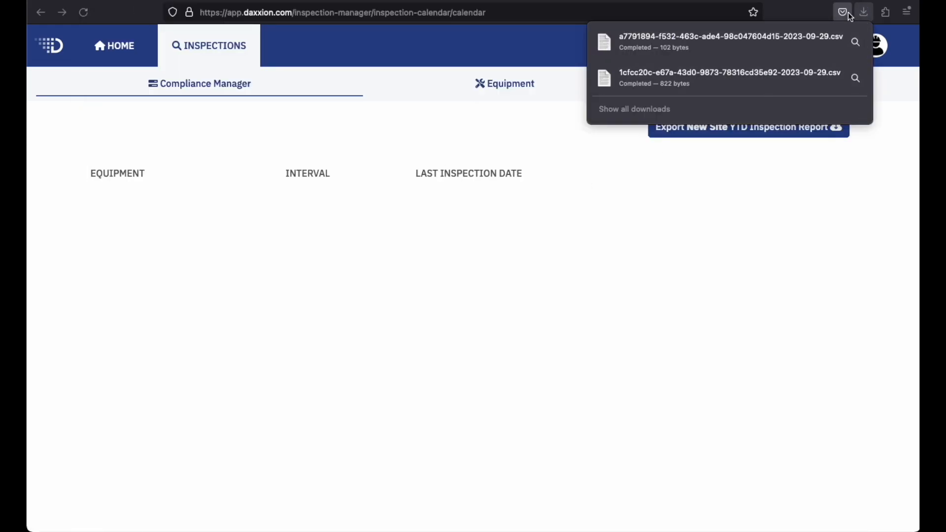
pyautogui.click(866, 15)
# Step: Export the YTD inspection report for Daxxion HQ and review the inspection table in the downloaded CSV
pyautogui.click(801, 53)
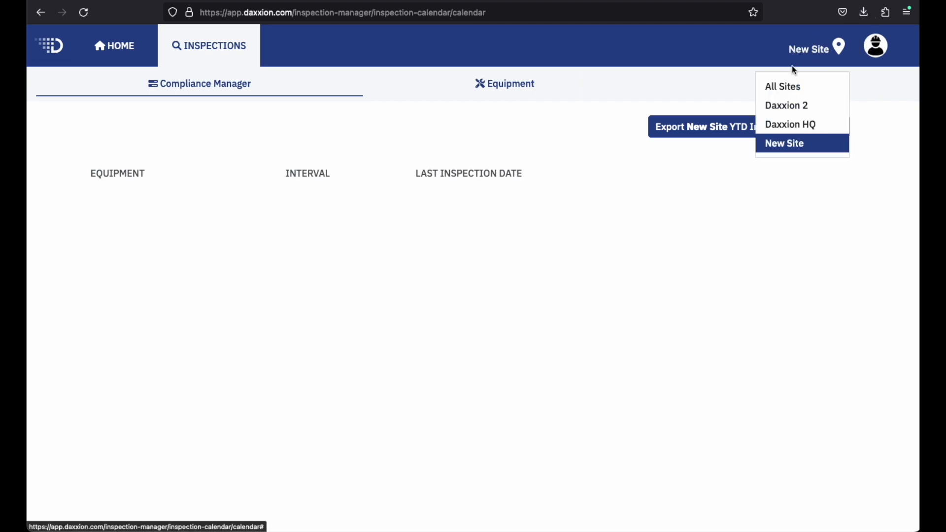
pyautogui.click(784, 123)
pyautogui.scroll(-3, 586, 220)
pyautogui.scroll(3, 561, 247)
pyautogui.click(676, 75)
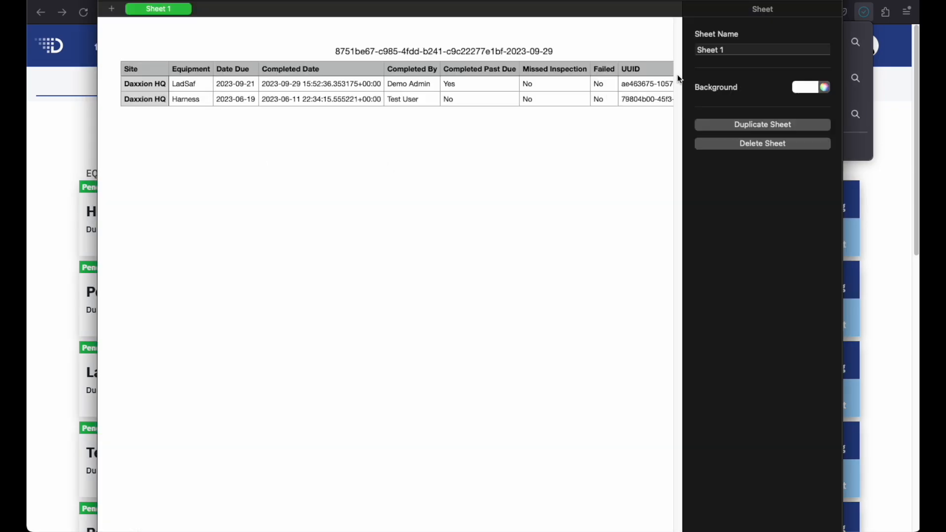
pyautogui.moveTo(117, 55); pyautogui.dragTo(640, 141)
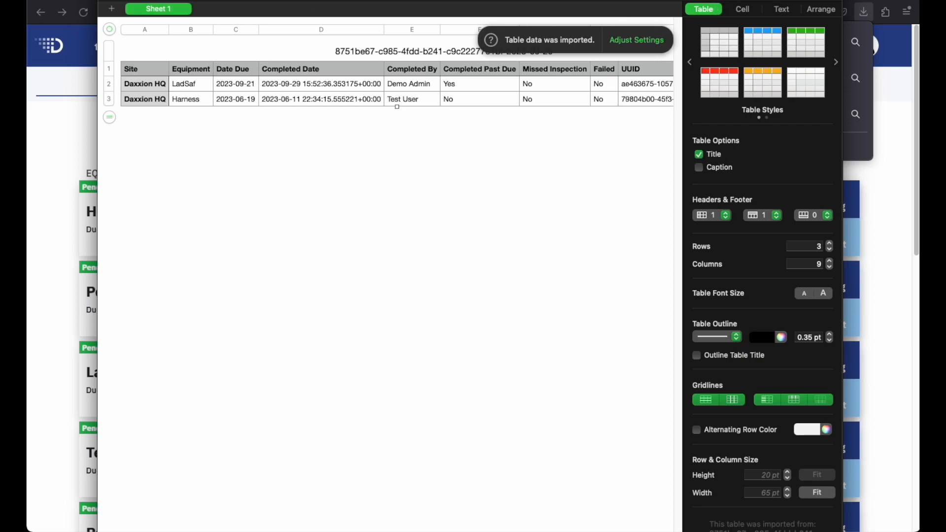
pyautogui.press('super+w')
pyautogui.click(864, 13)
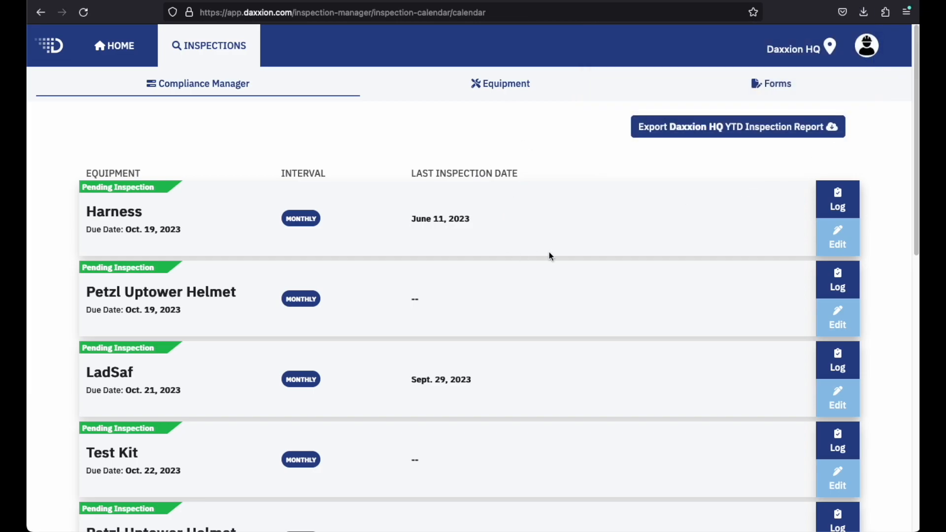
pyautogui.scroll(-9, 578, 273)
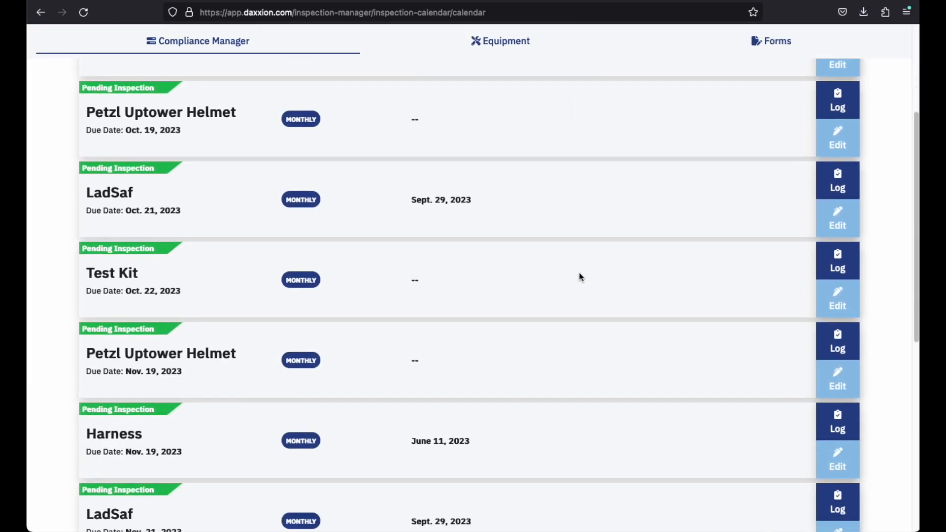
pyautogui.scroll(10, 579, 274)
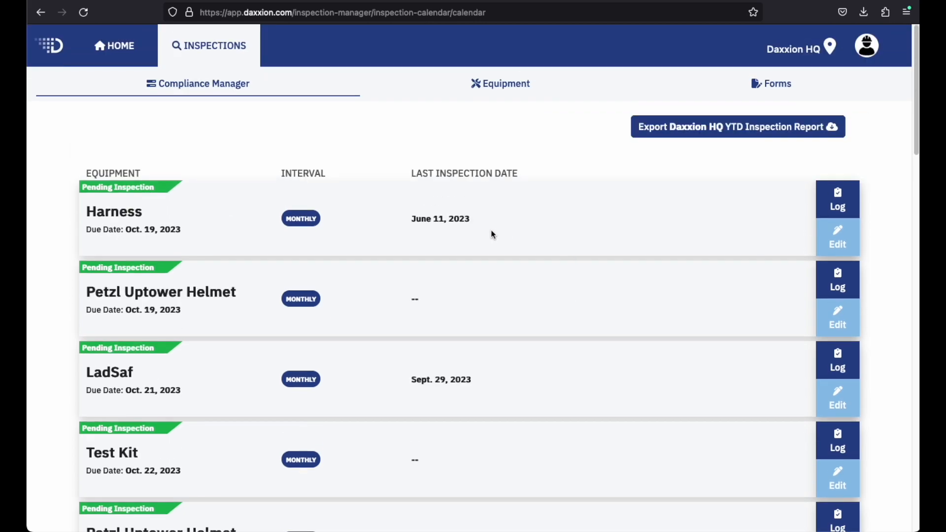